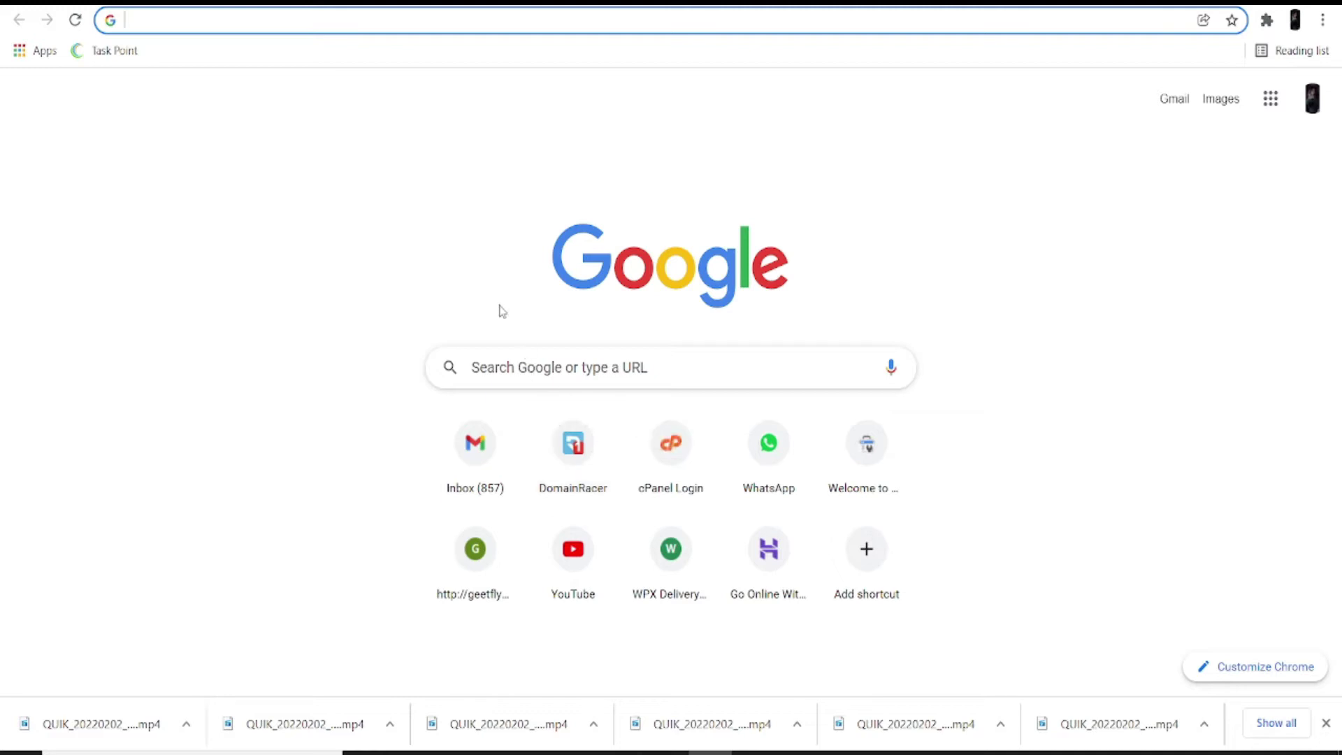
- Open the DomainRacer website and go to its Register Domain page
click(566, 447)
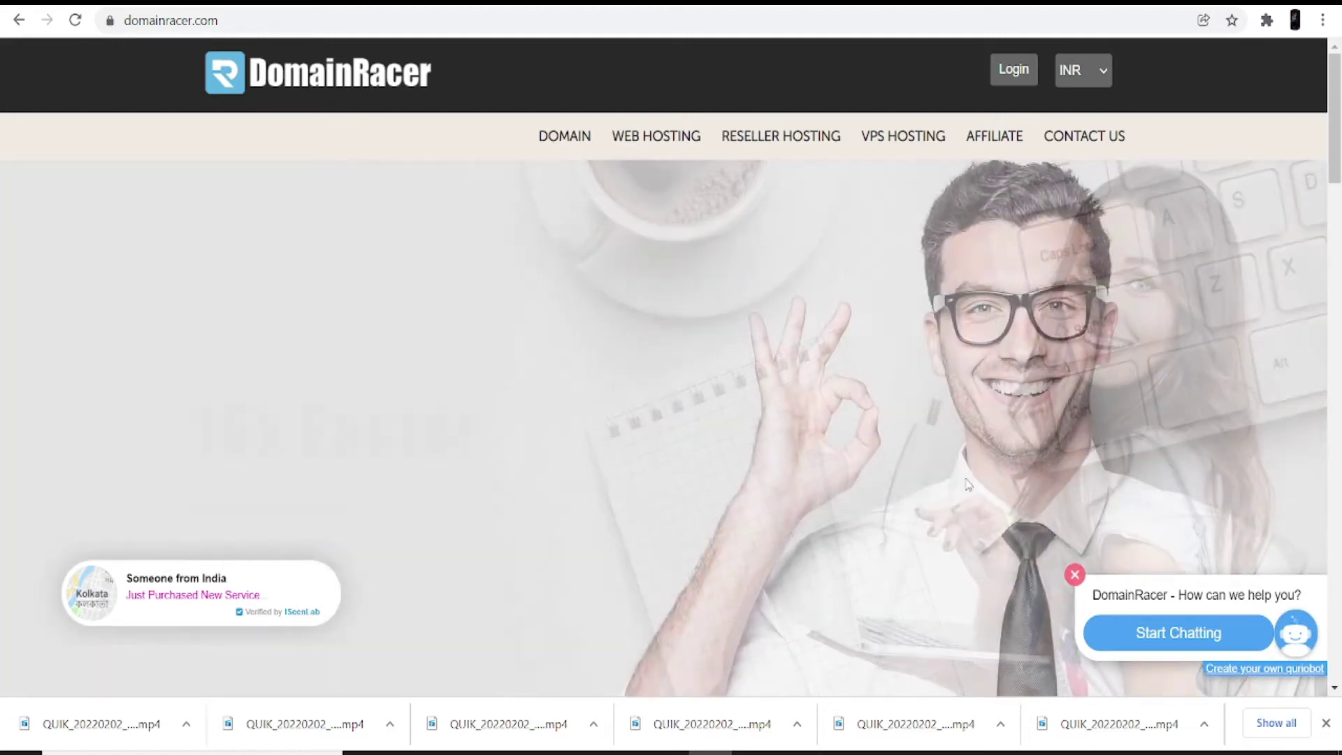
click(554, 150)
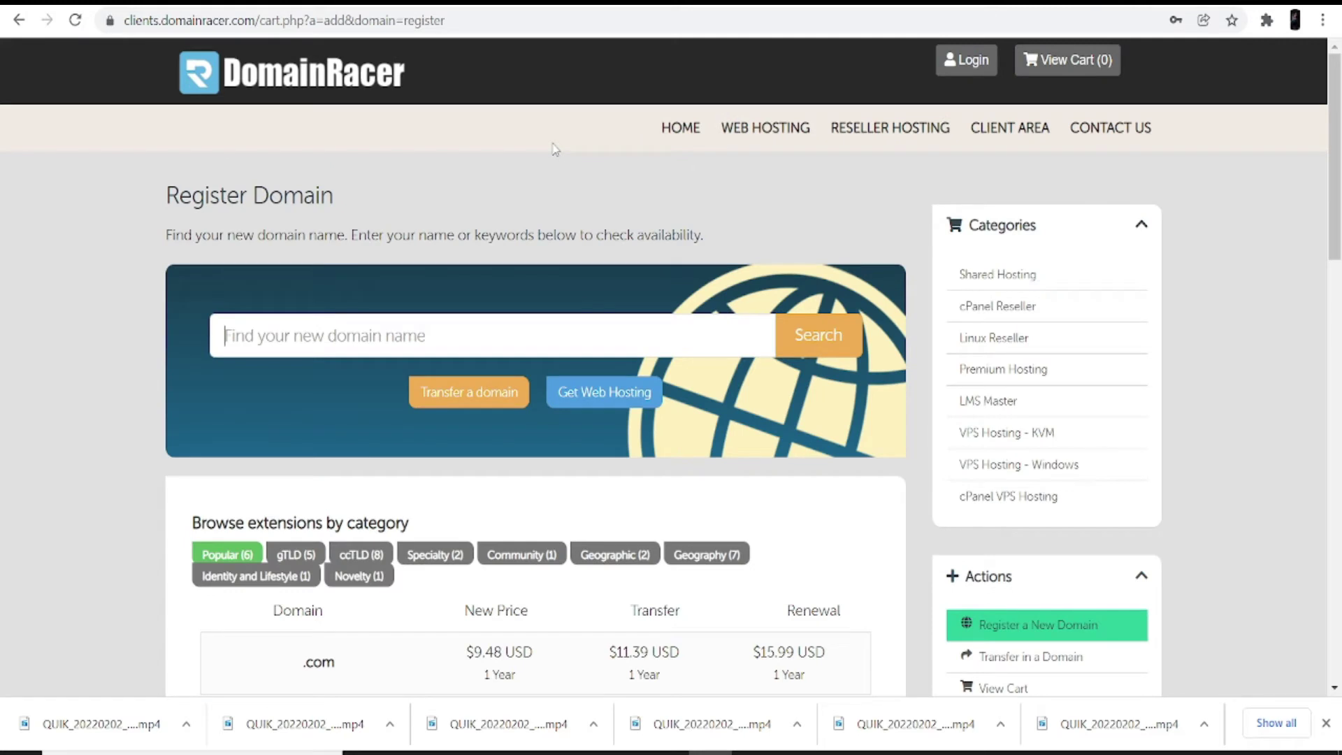
- Search DomainRacer for available domains matching 'my music'
click(249, 340)
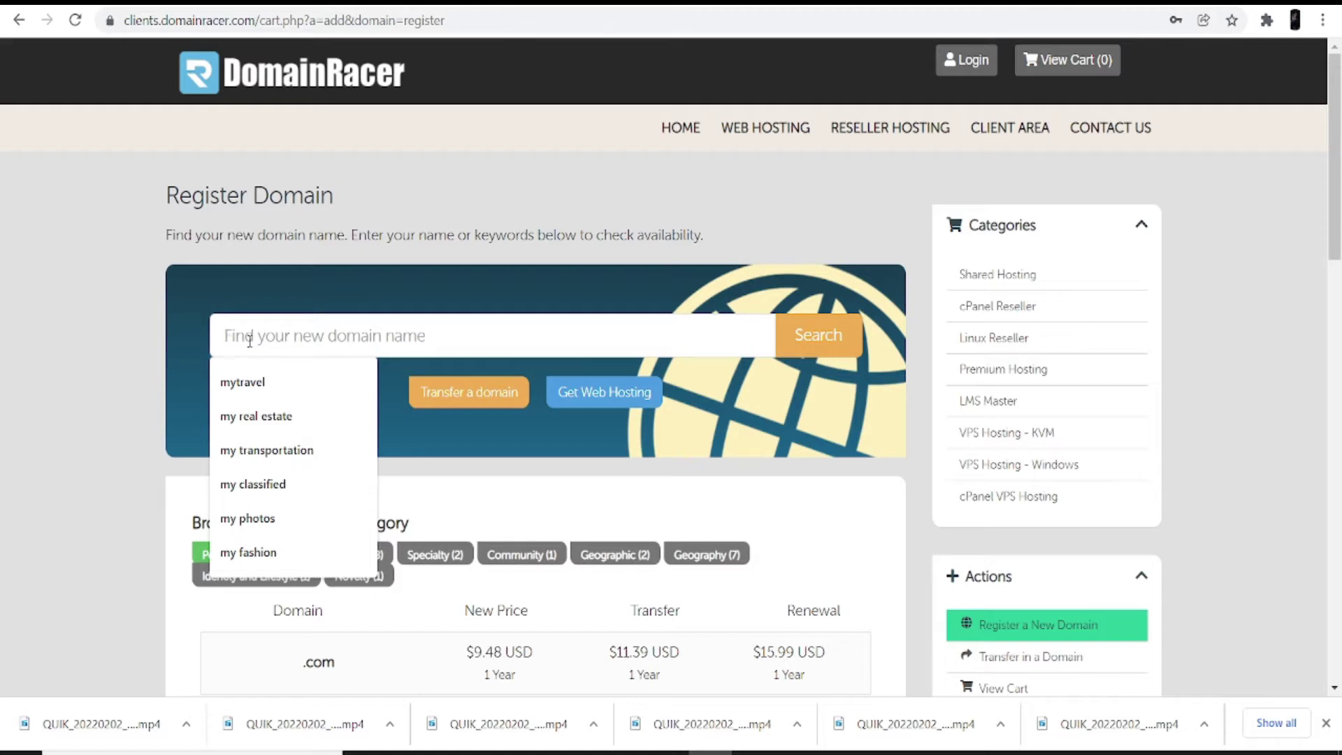
text(my)
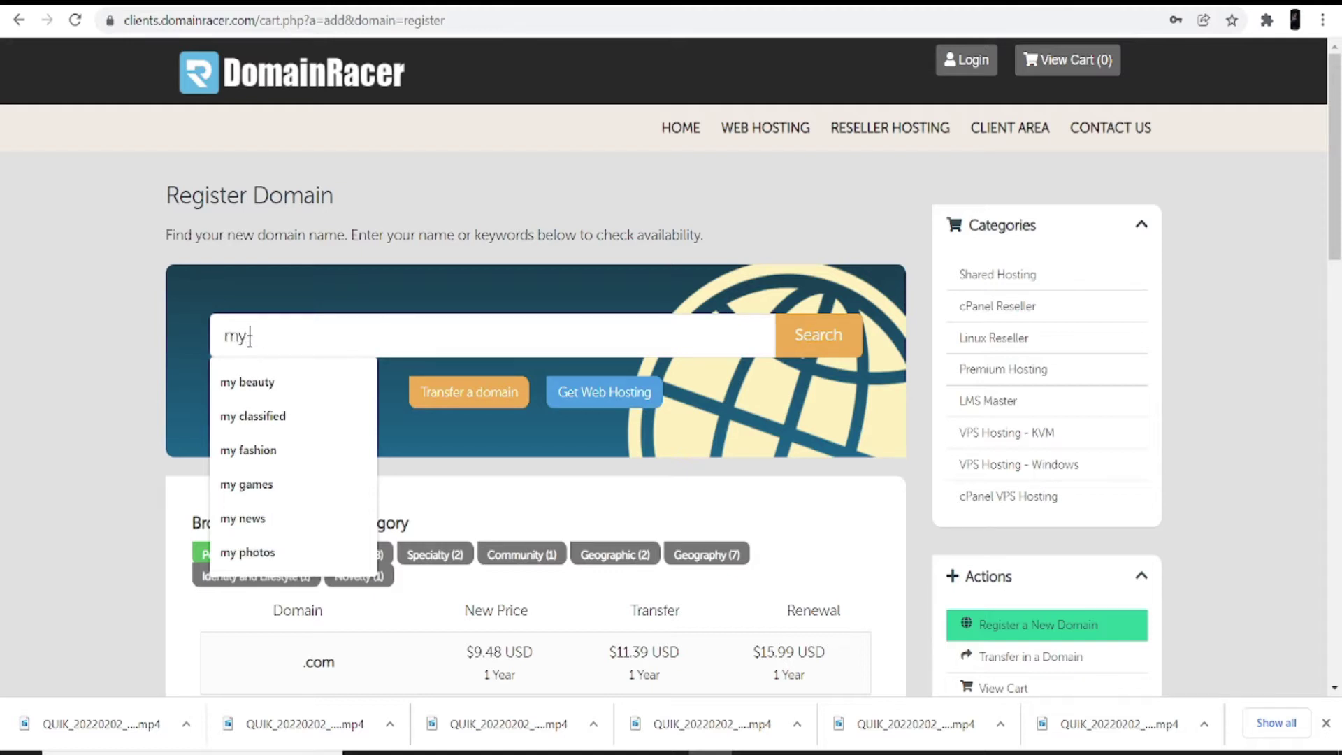
text( music)
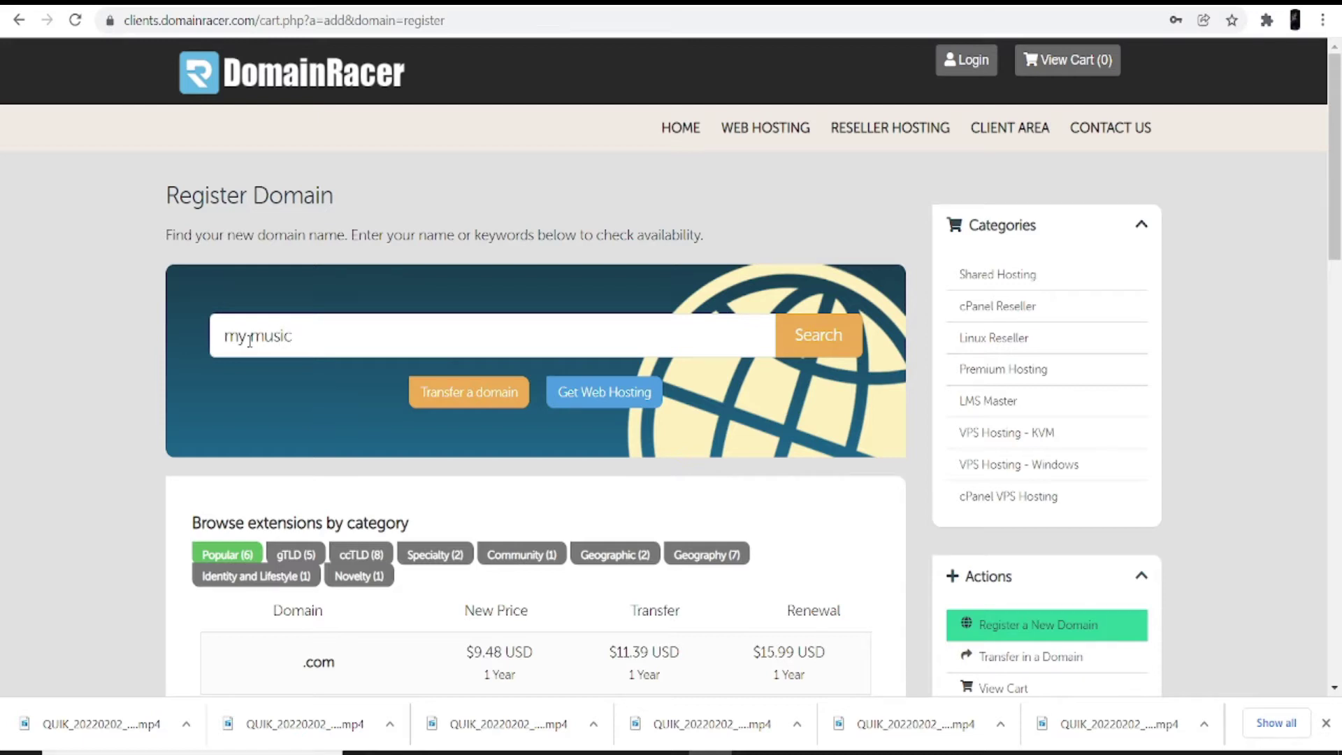
click(818, 335)
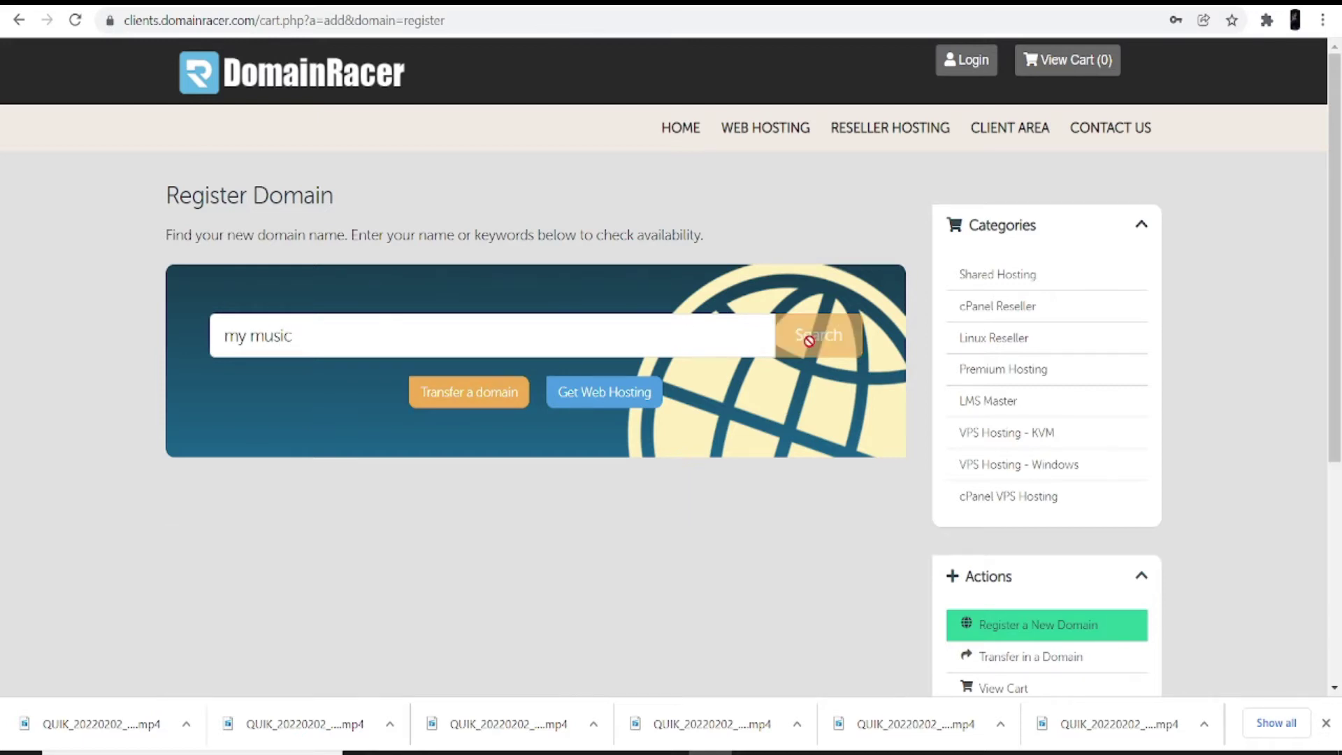
scroll(480, 400, down, 3)
scroll(480, 400, down, 1)
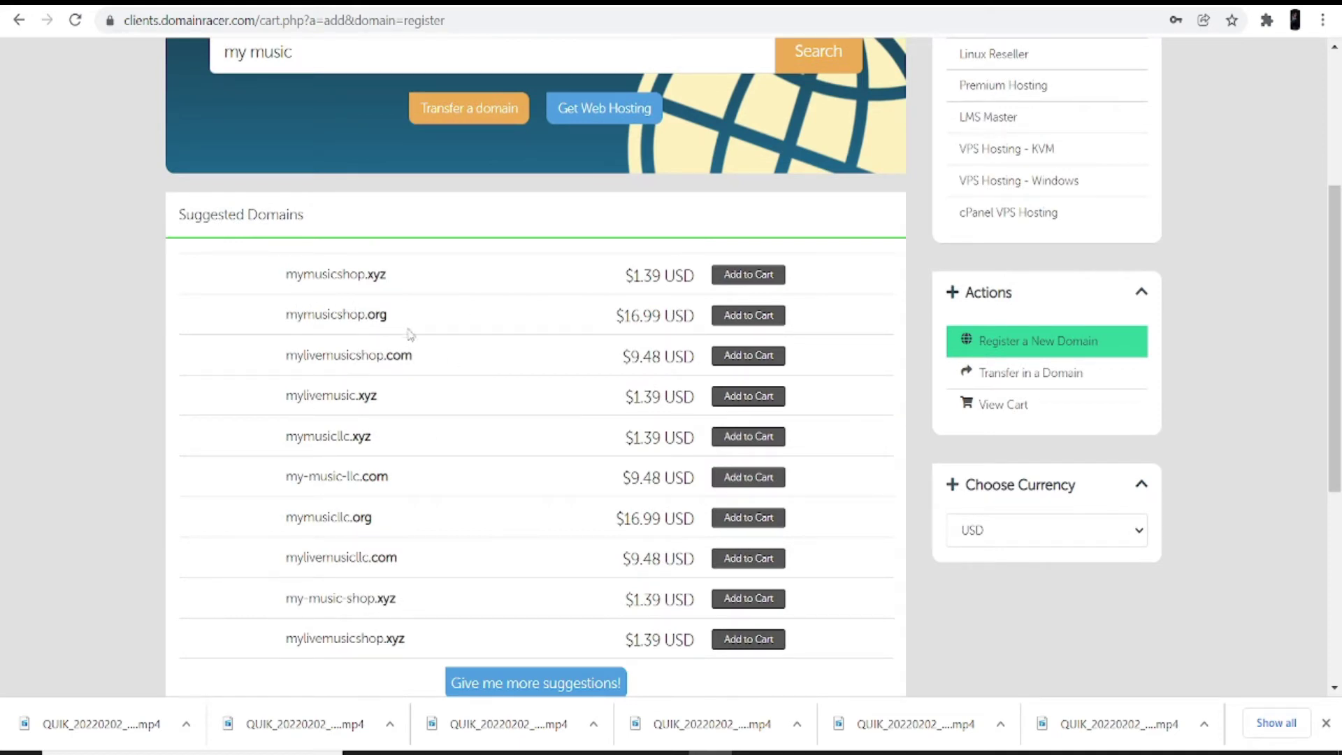
- Compare the suggestions and add mylivemusicshop.com ($9.48 USD) to the cart
drag(286, 274, 400, 290)
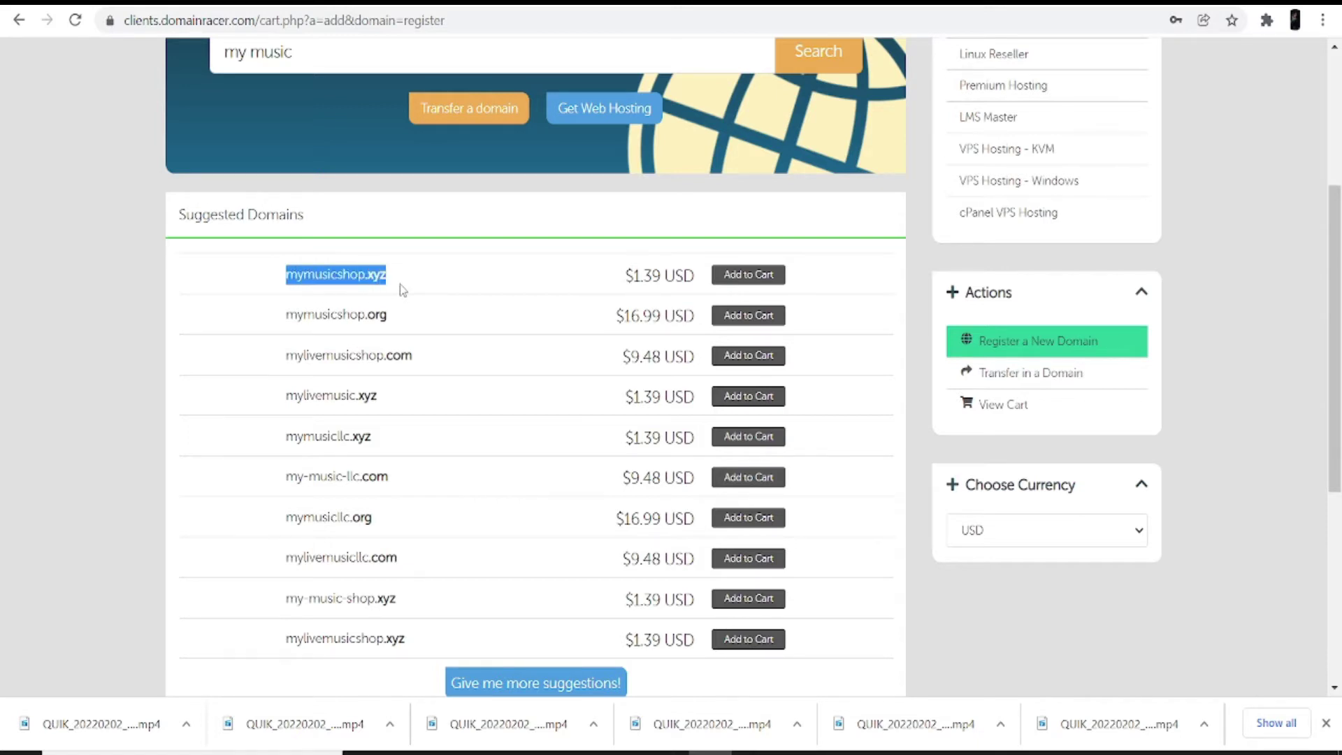
drag(287, 314, 409, 326)
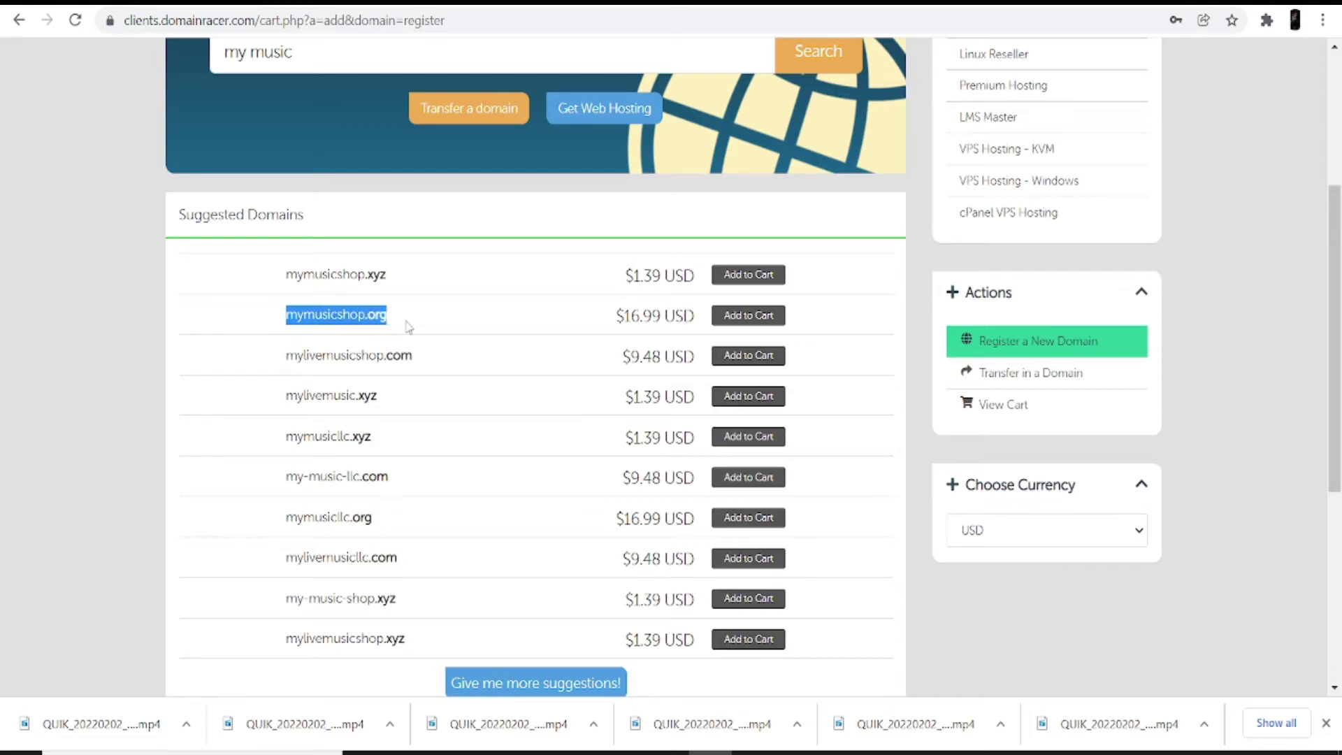
click(288, 353)
drag(288, 353, 423, 366)
scroll(428, 411, up, 3)
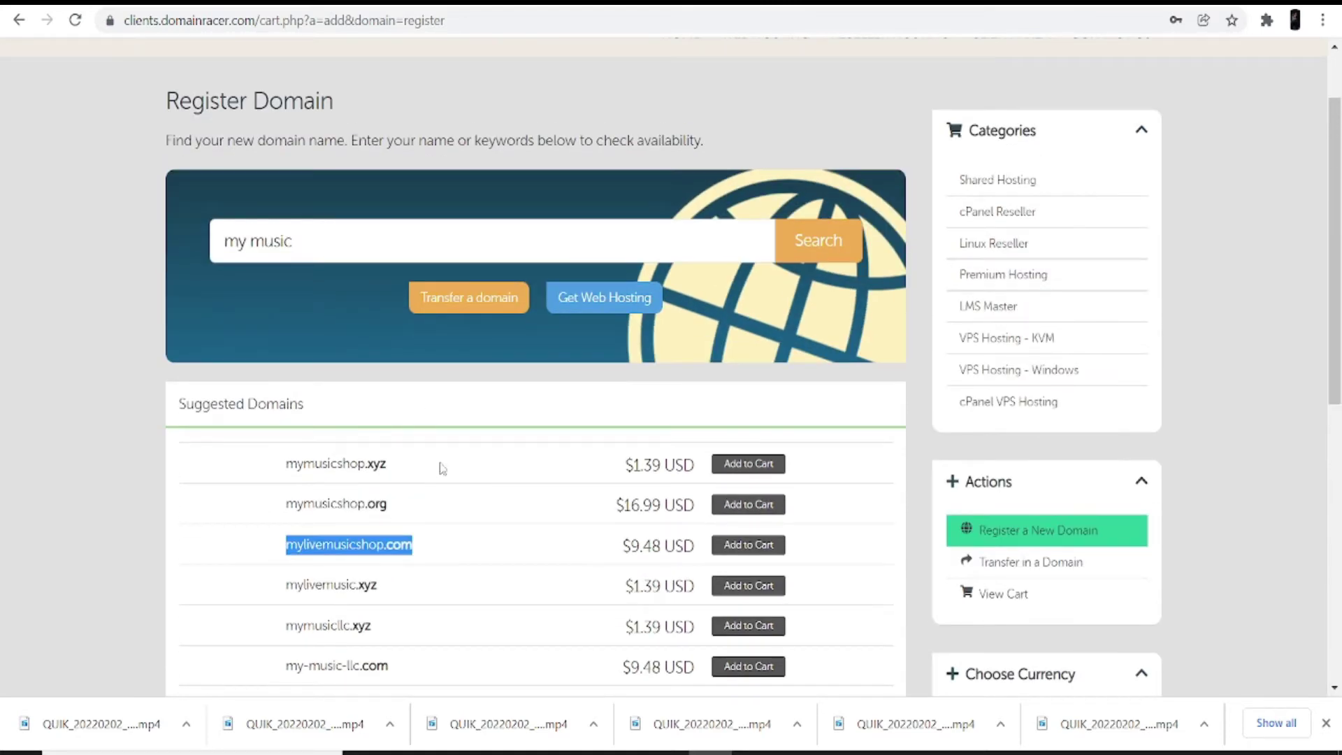
click(470, 415)
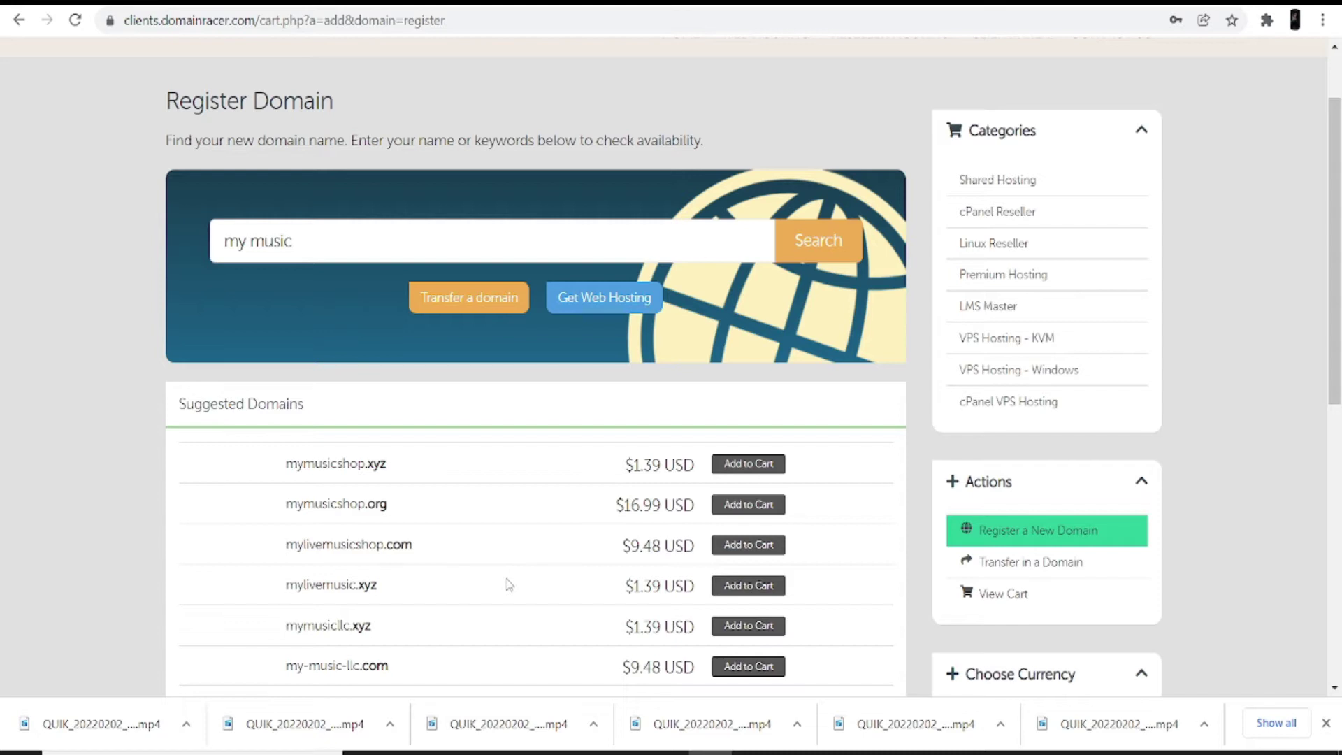
scroll(468, 636, down, 2)
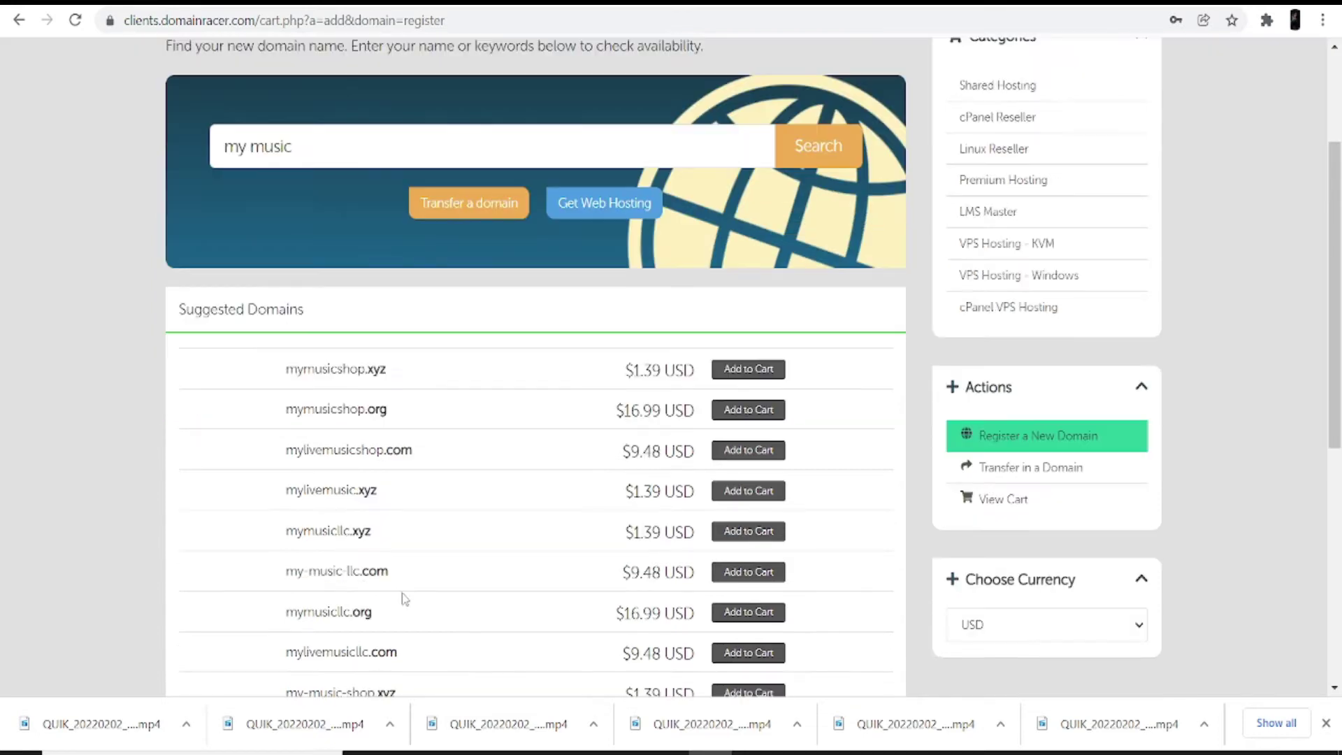
drag(289, 448, 425, 459)
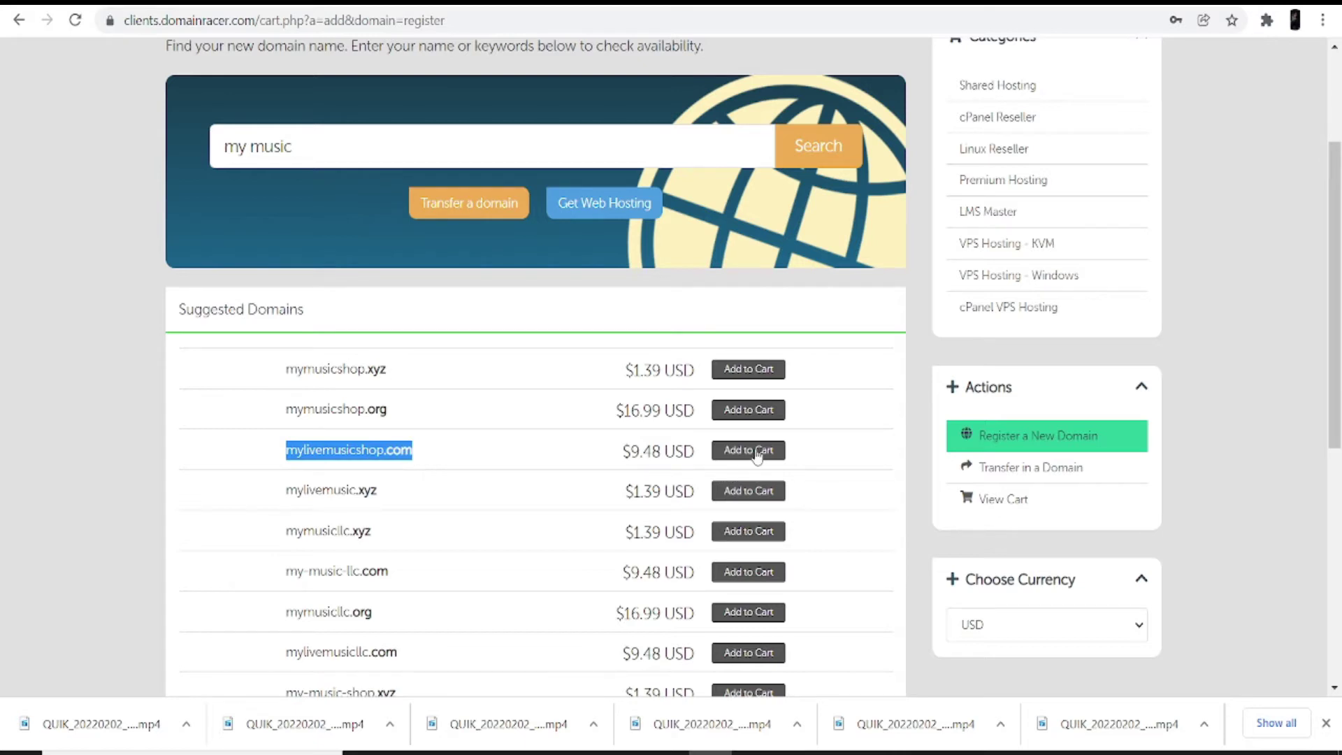
click(750, 450)
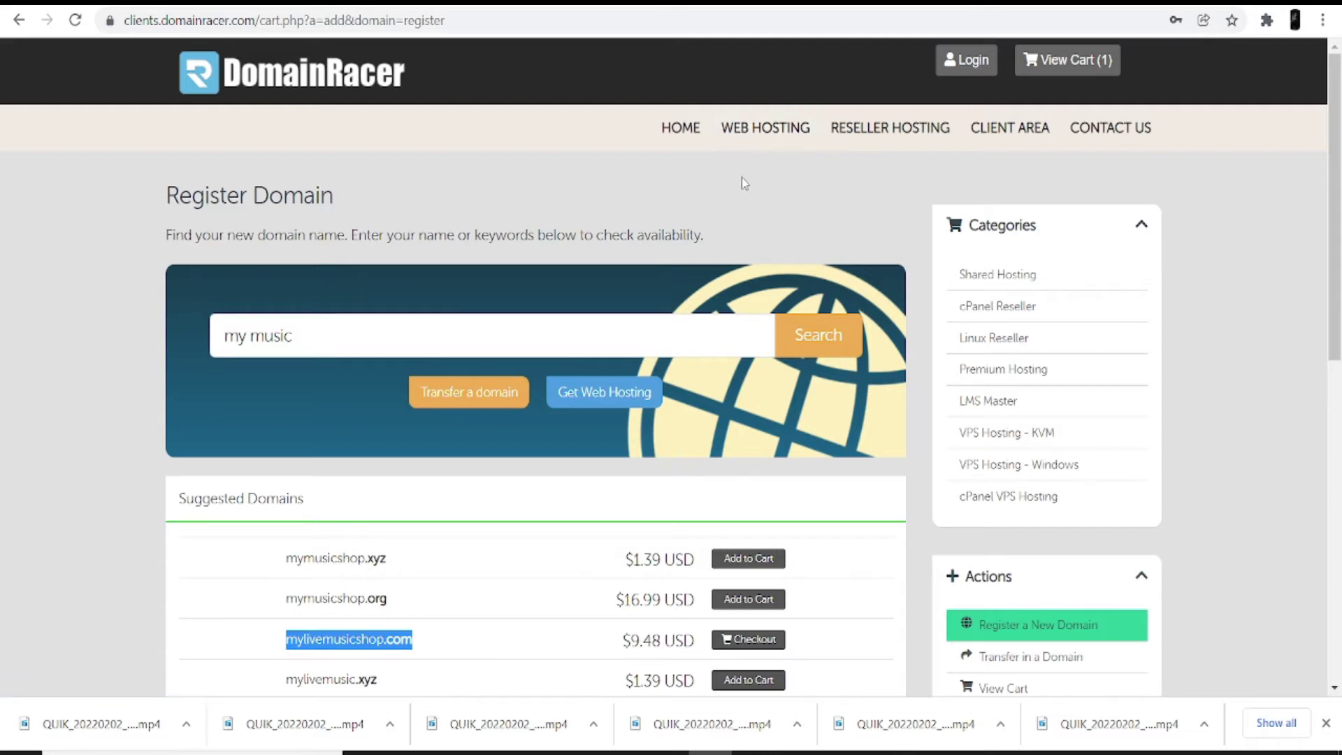
key(ctrl+t)
- Log into the DomainRacer Client Area and review the dashboard showing 1 service
click(584, 469)
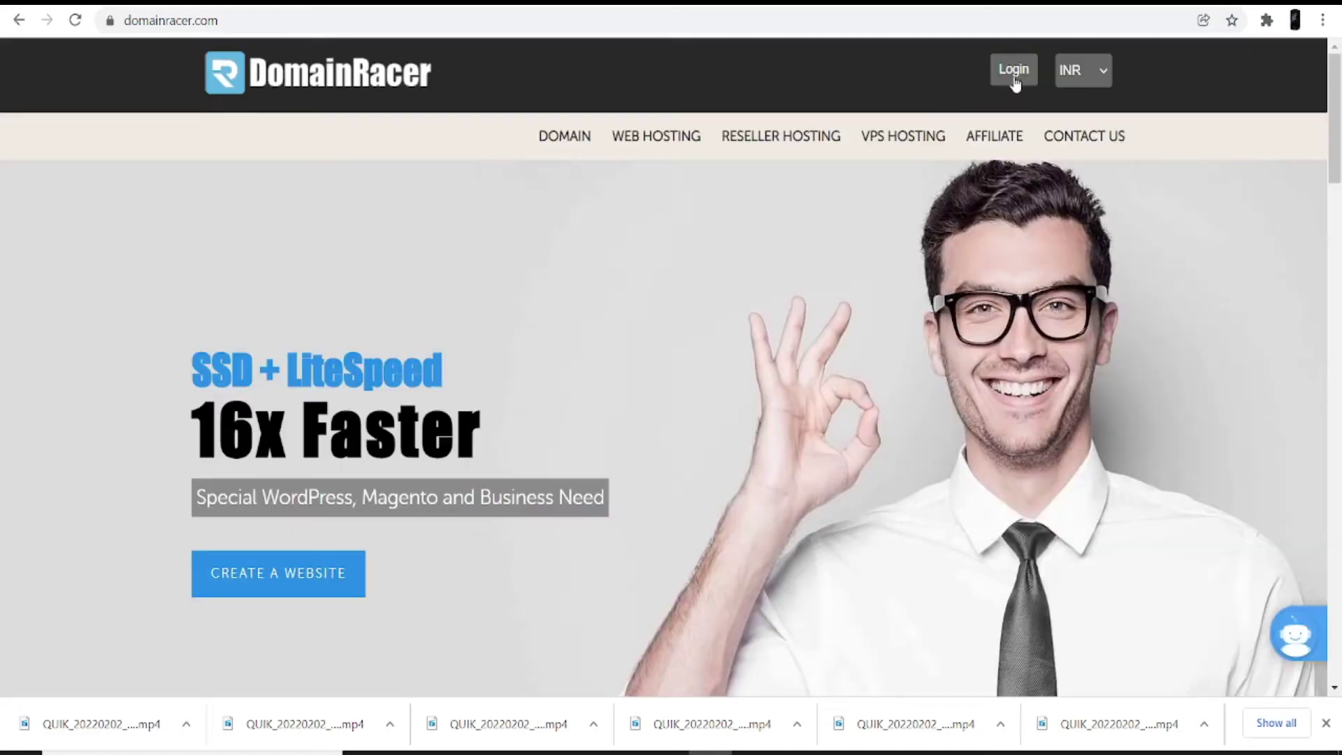
click(1007, 73)
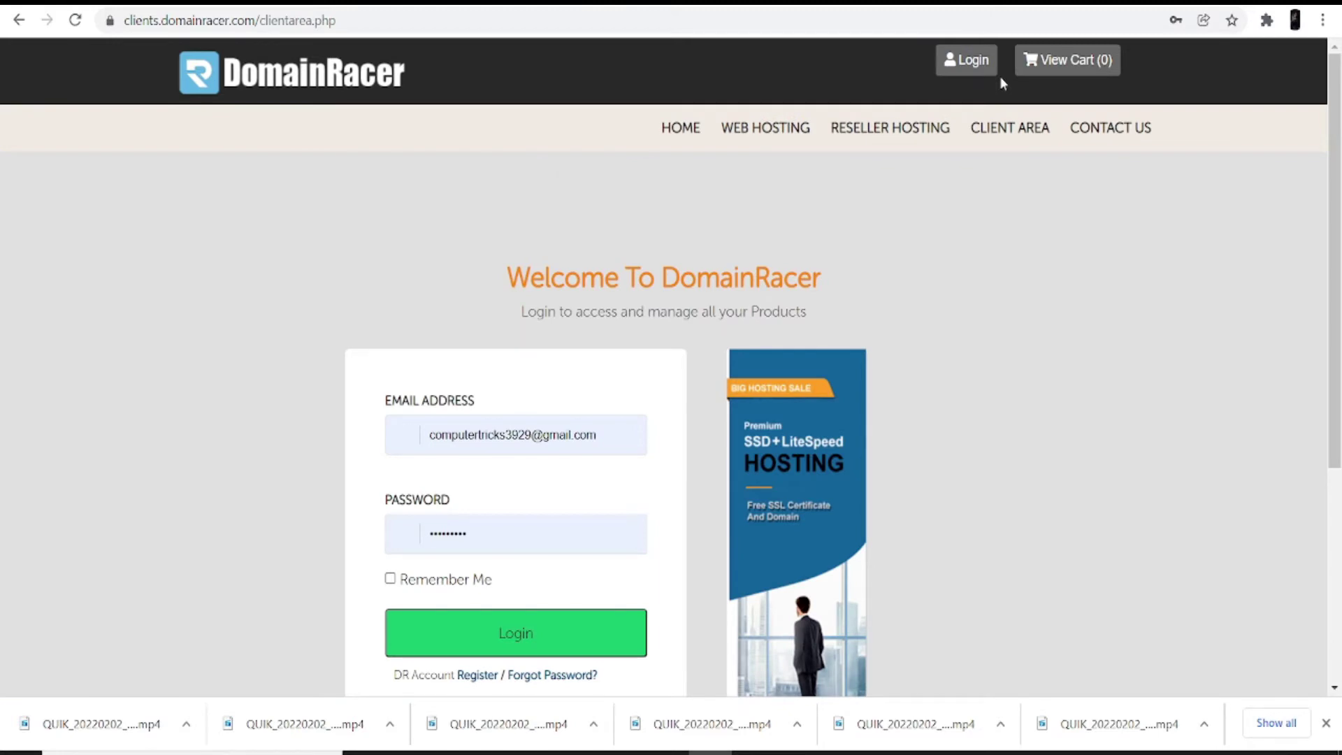
scroll(554, 420, down, 1)
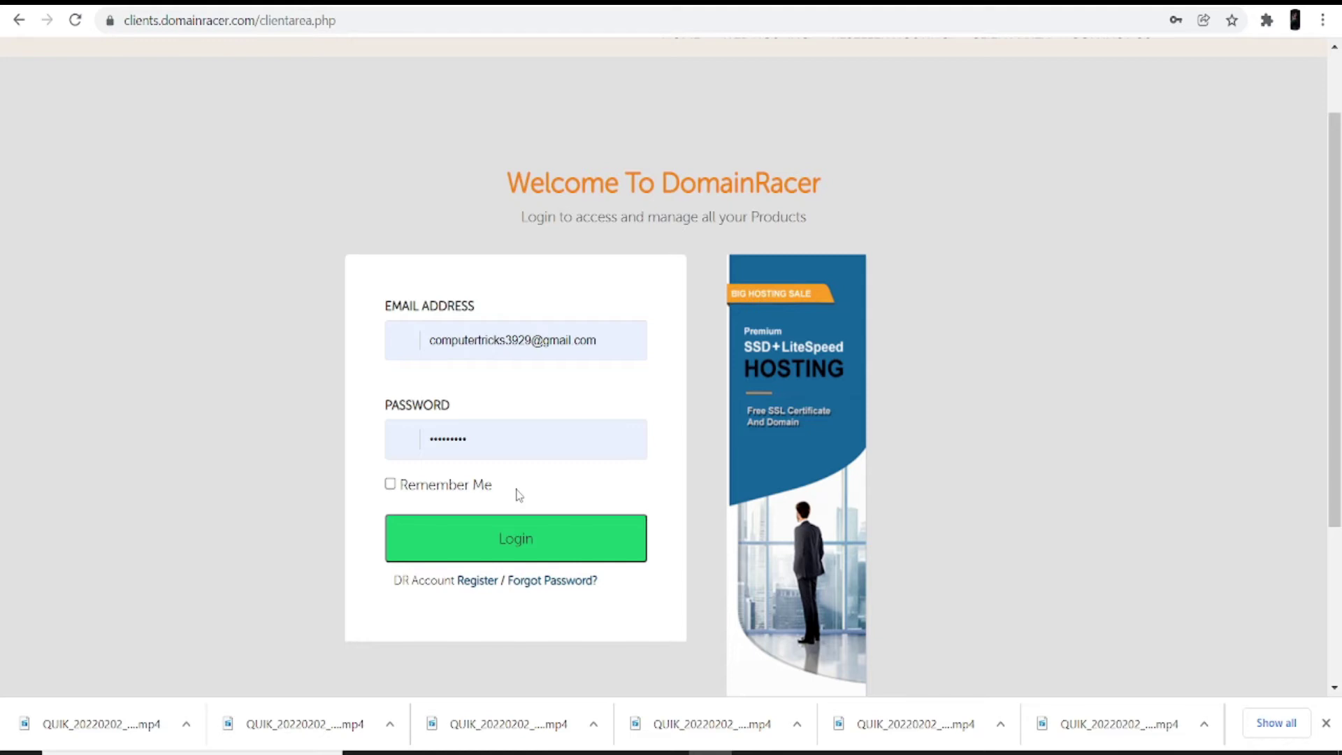
click(514, 539)
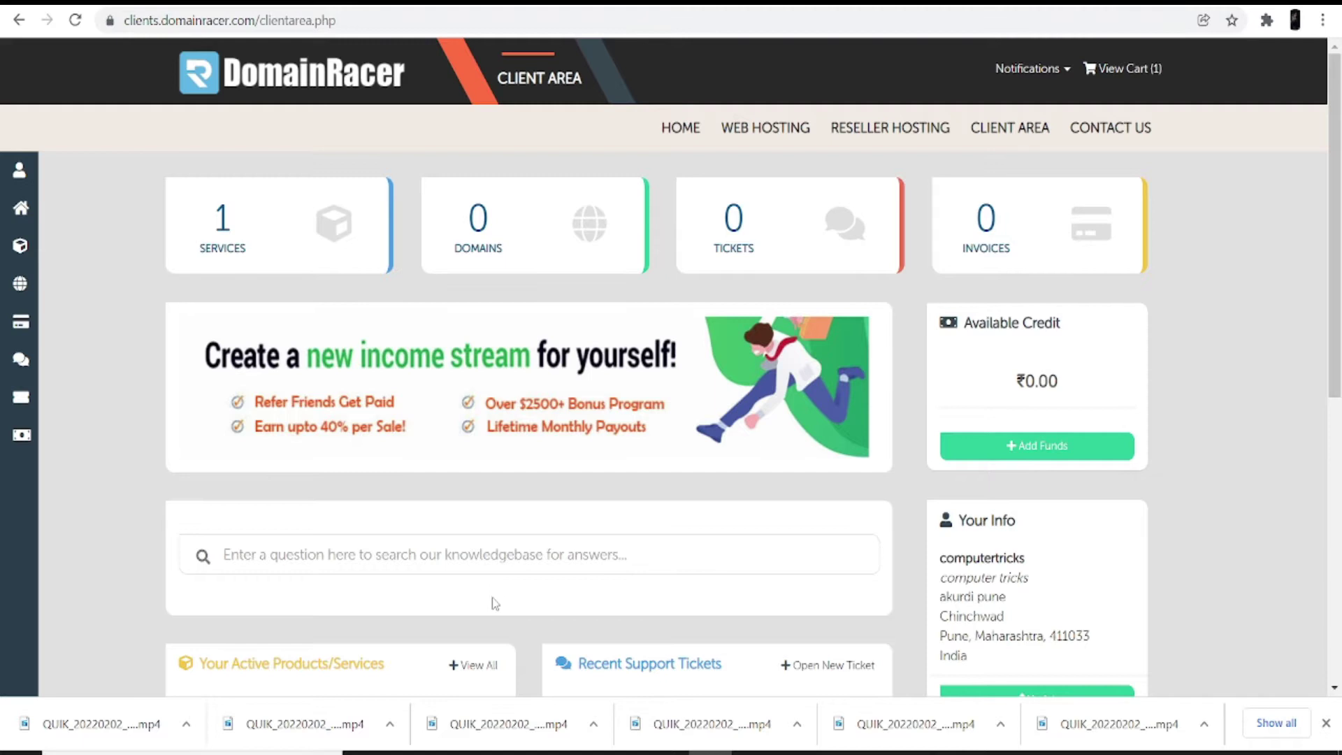
scroll(419, 538, down, 4)
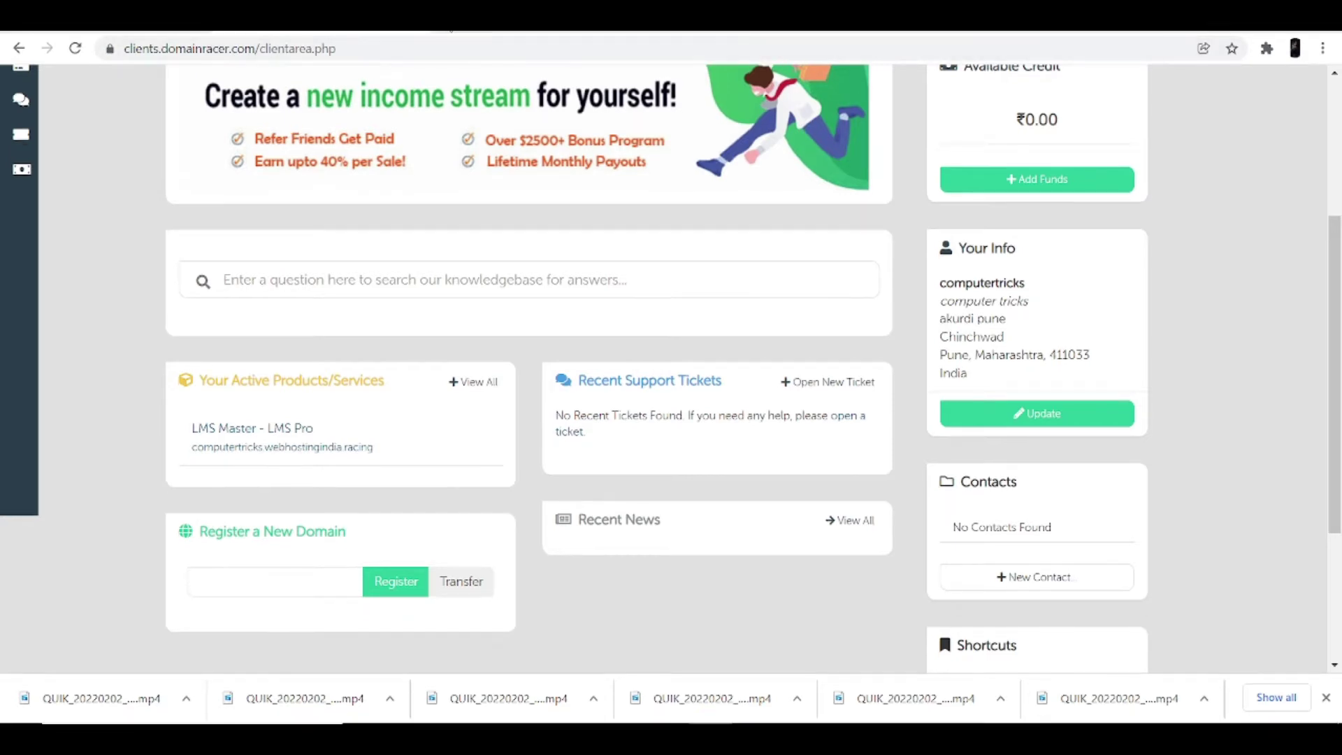
- Log in to cPanel from a new browser tab
click(451, 34)
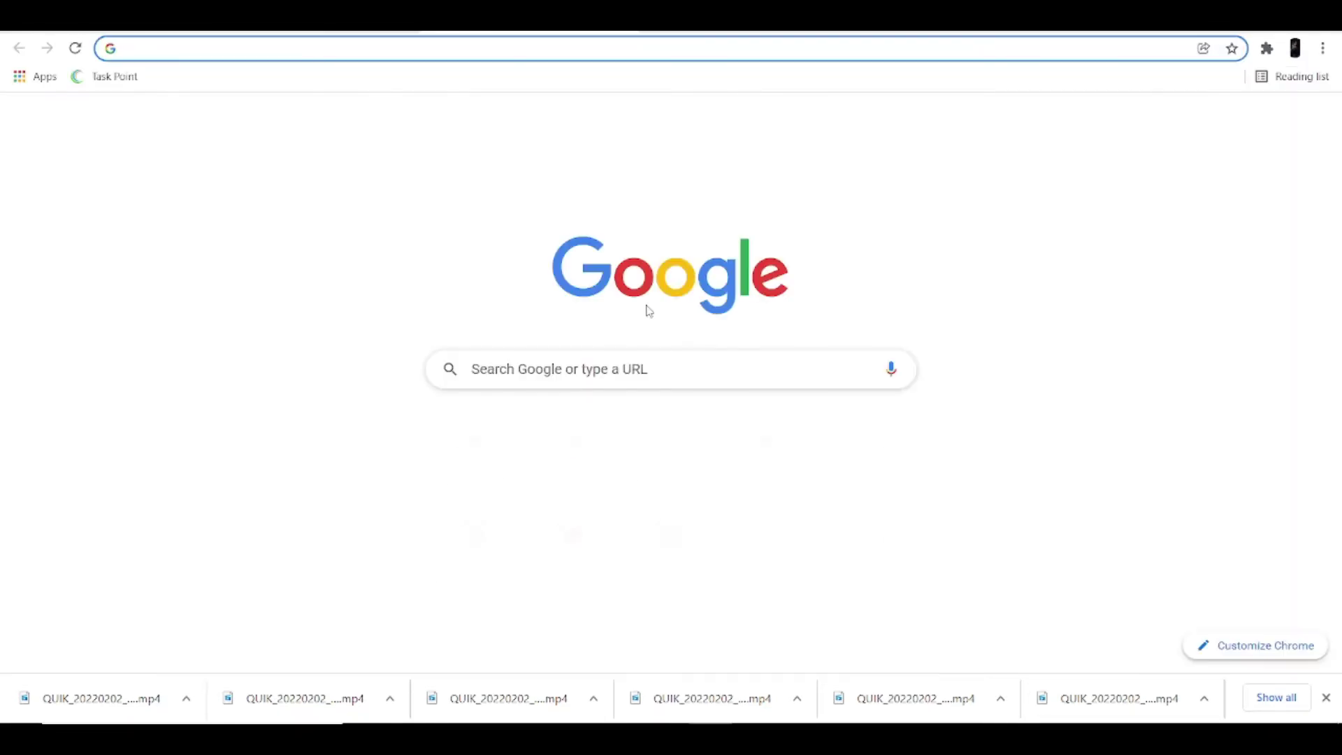
click(675, 464)
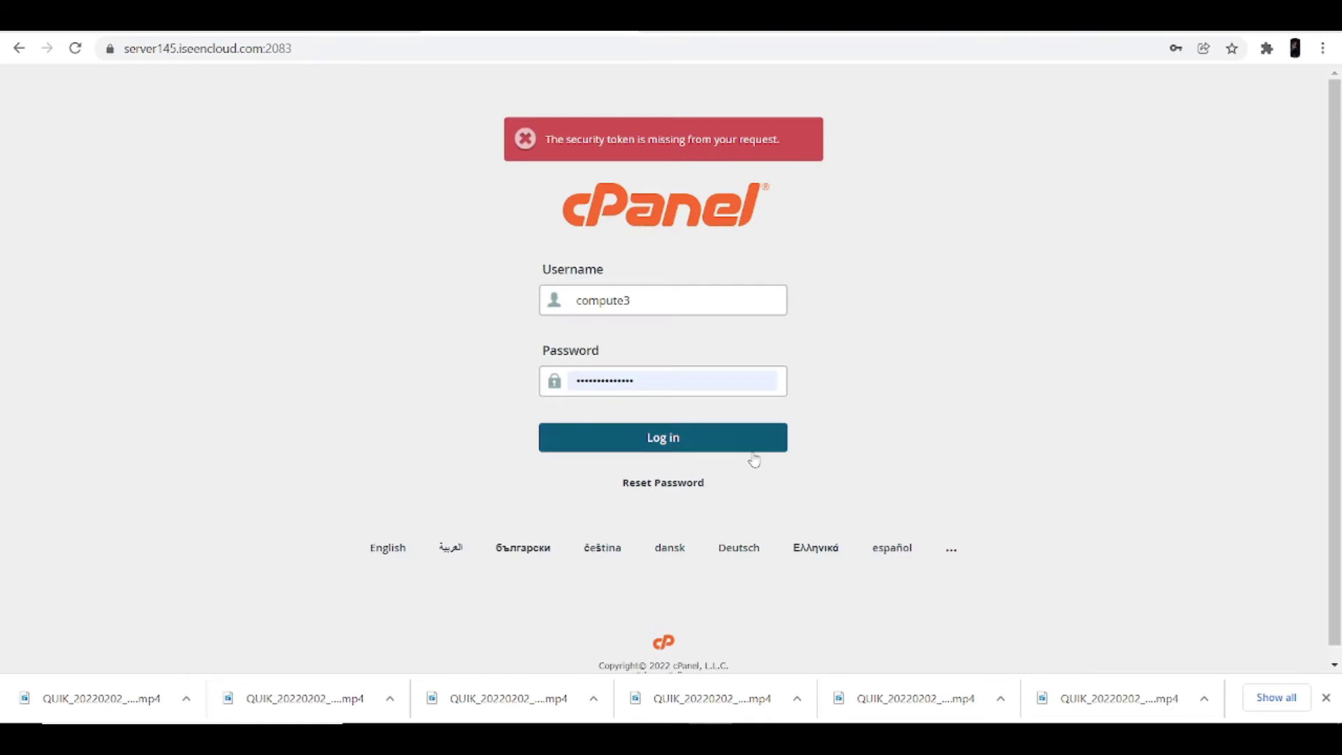
click(704, 439)
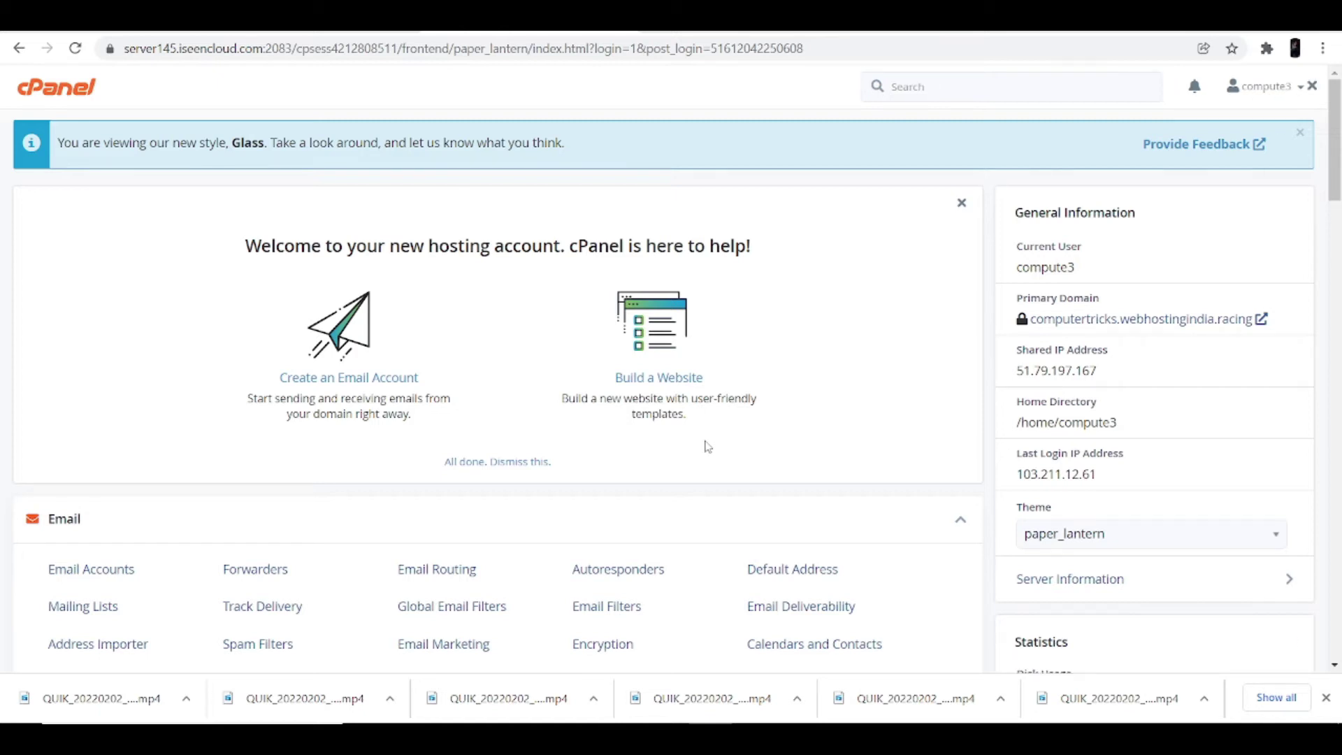
- Open WordPress Manager by Domainracer under Software, which lists no installations
scroll(635, 483, down, 8)
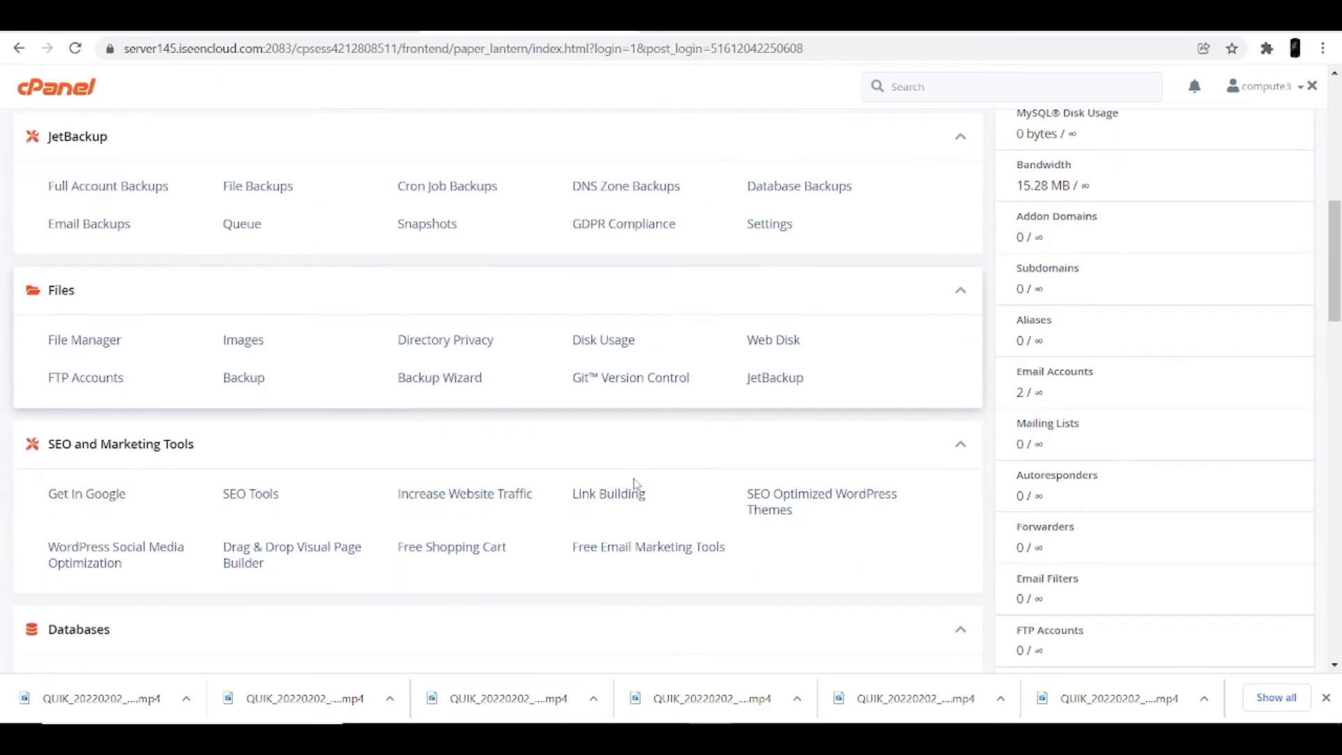
scroll(635, 482, down, 4)
scroll(634, 482, down, 4)
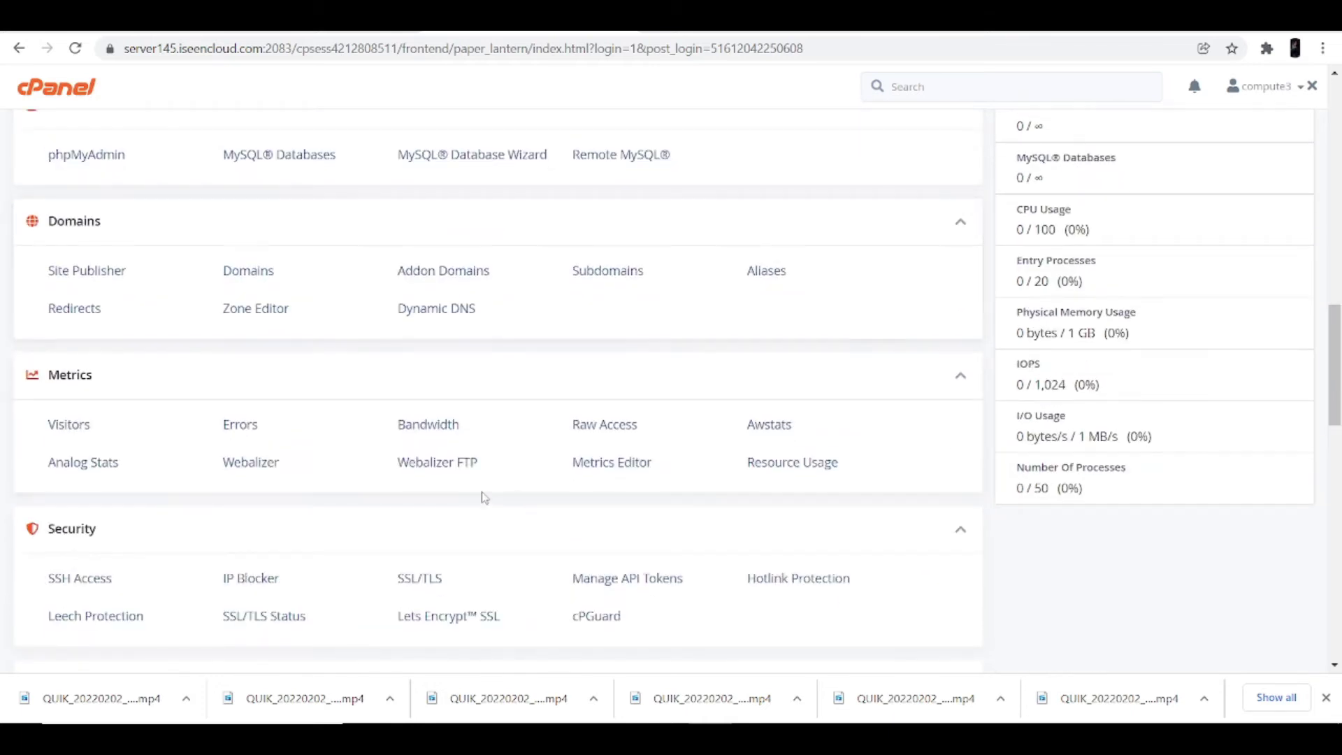
scroll(488, 499, down, 3)
scroll(279, 542, down, 3)
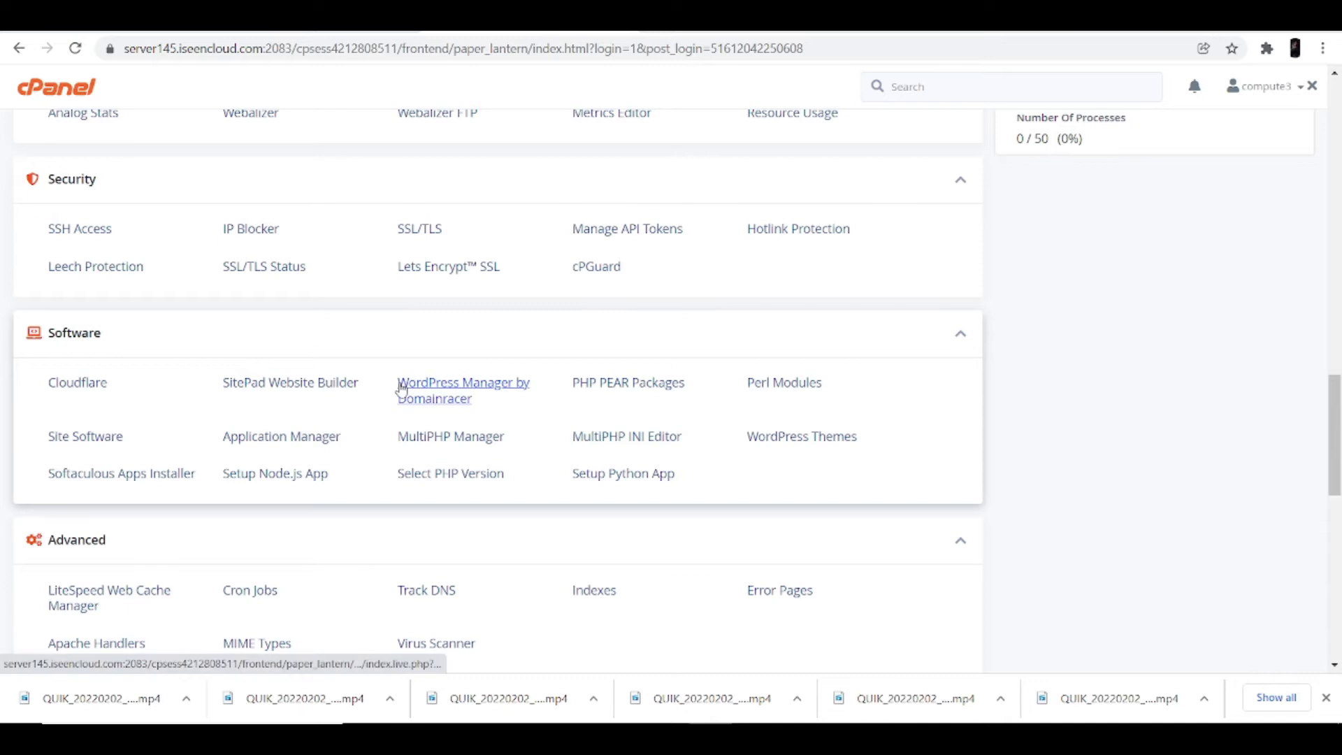
click(431, 390)
drag(669, 242, 707, 316)
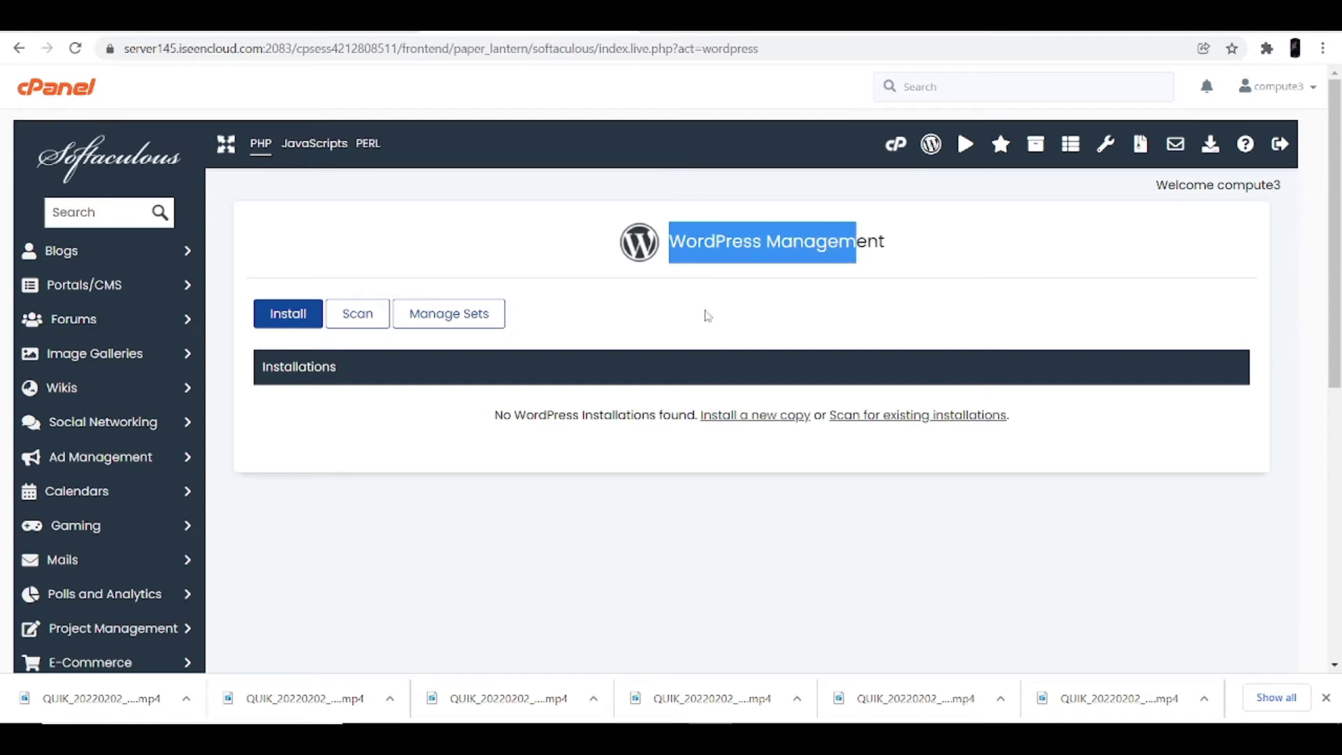
- Start a new WordPress install on computertricks.webhostingindia.racing, keeping version 5.9
click(708, 316)
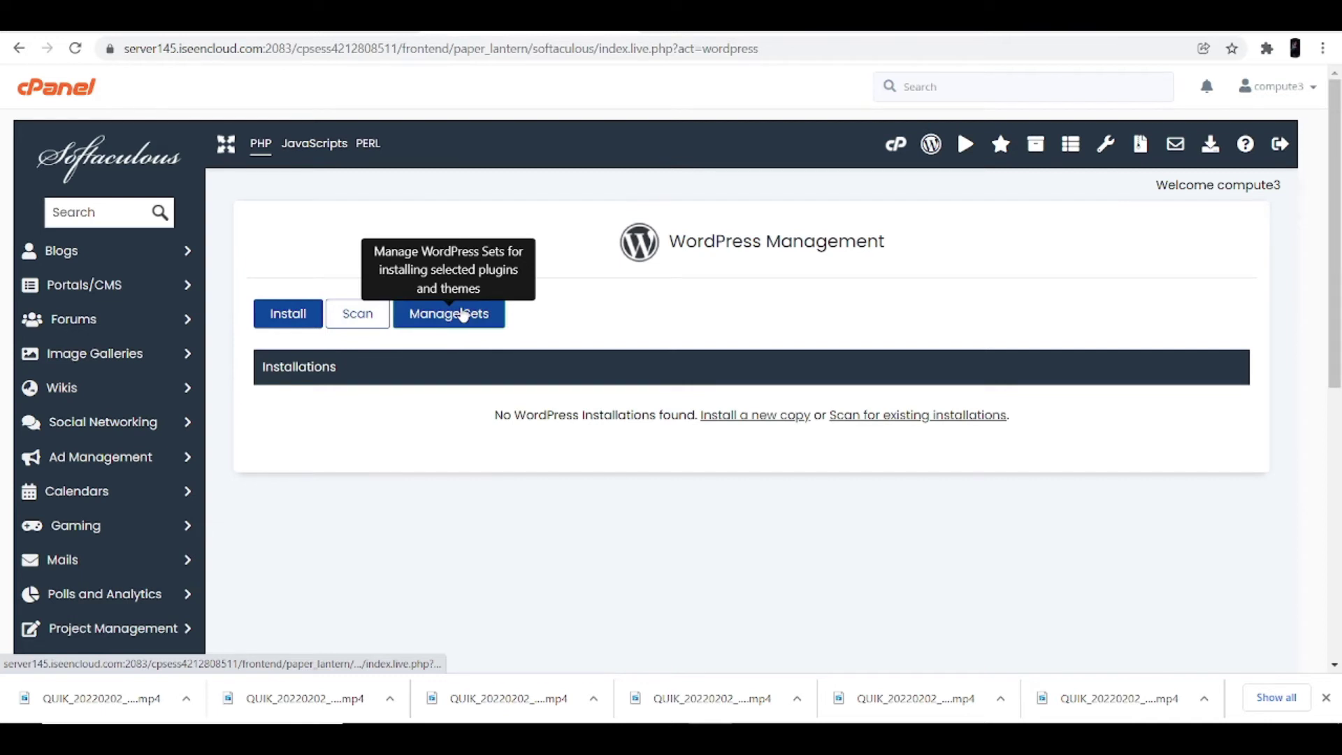
click(304, 320)
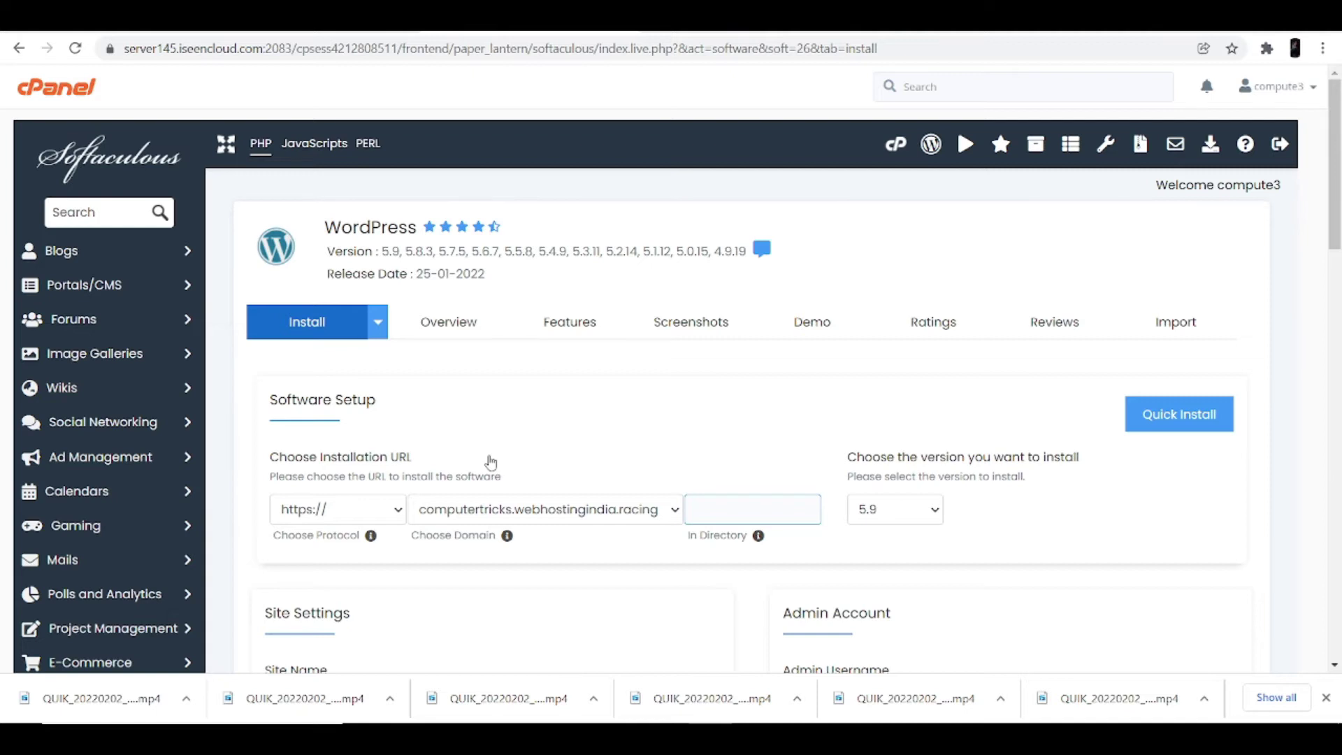
scroll(491, 463, down, 3)
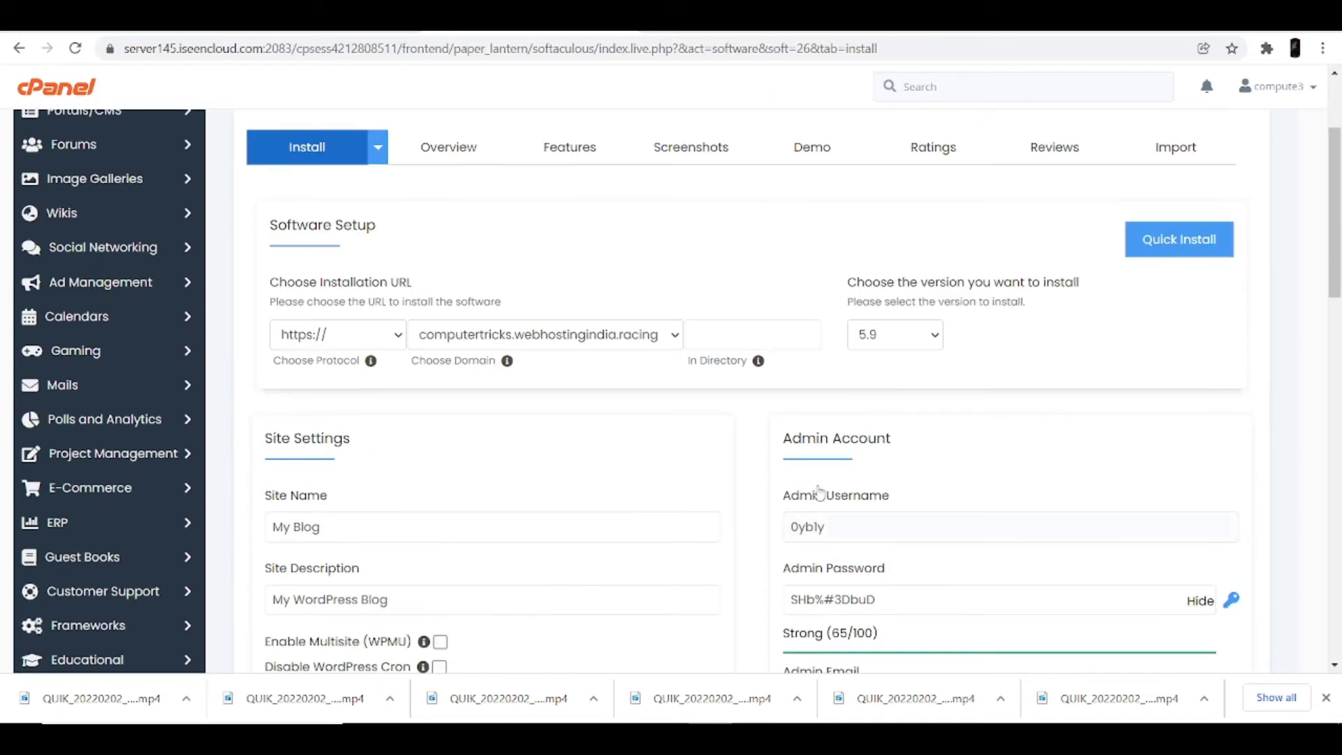
click(936, 336)
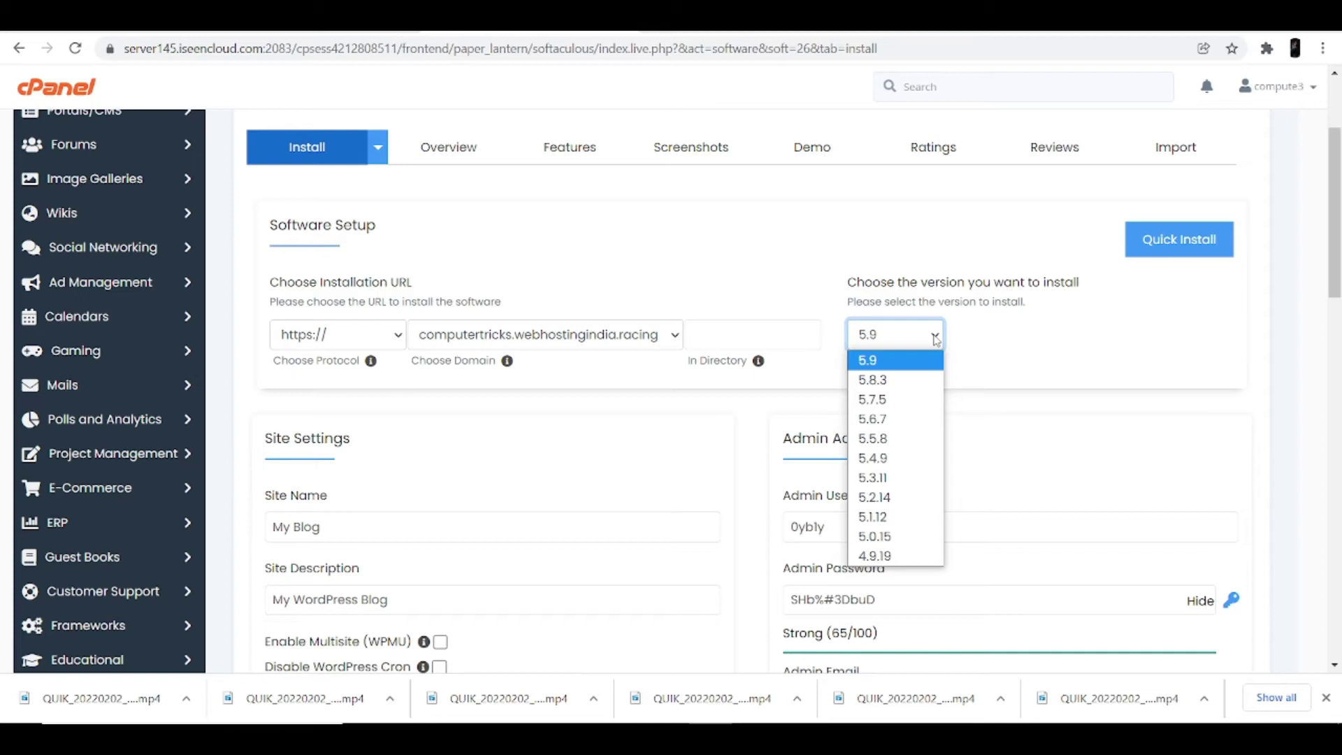
click(894, 360)
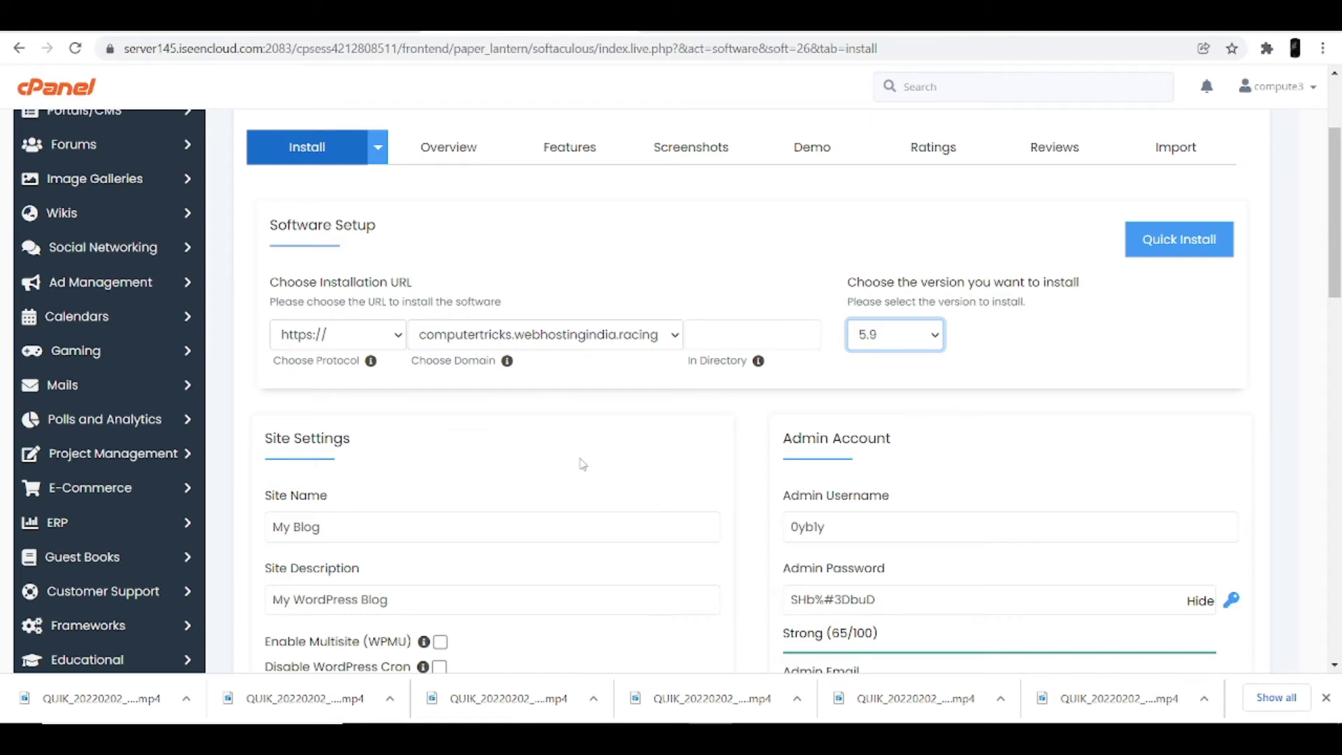
scroll(503, 448, down, 2)
click(324, 349)
- Rename the site to 'My Music' with description 'Hey this is my music portal'
drag(324, 349, 292, 355)
key(BackSpace)
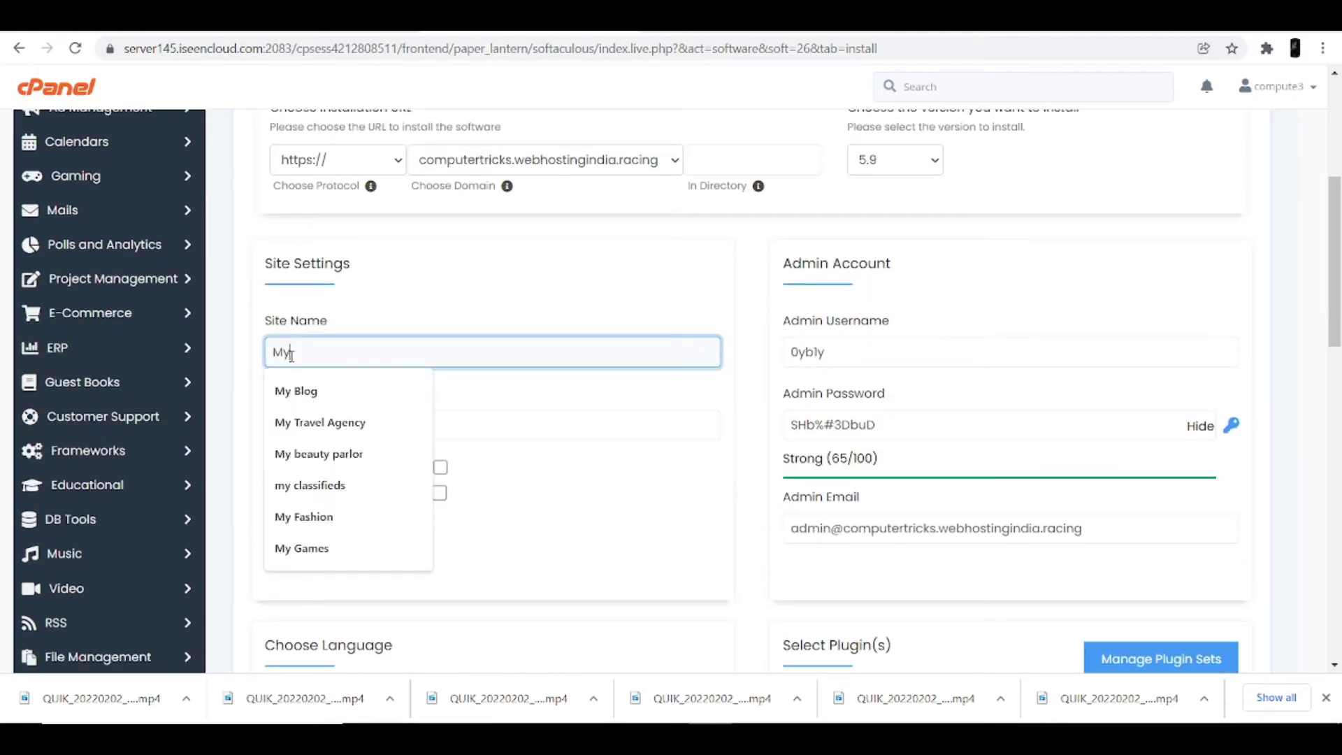
text(Music)
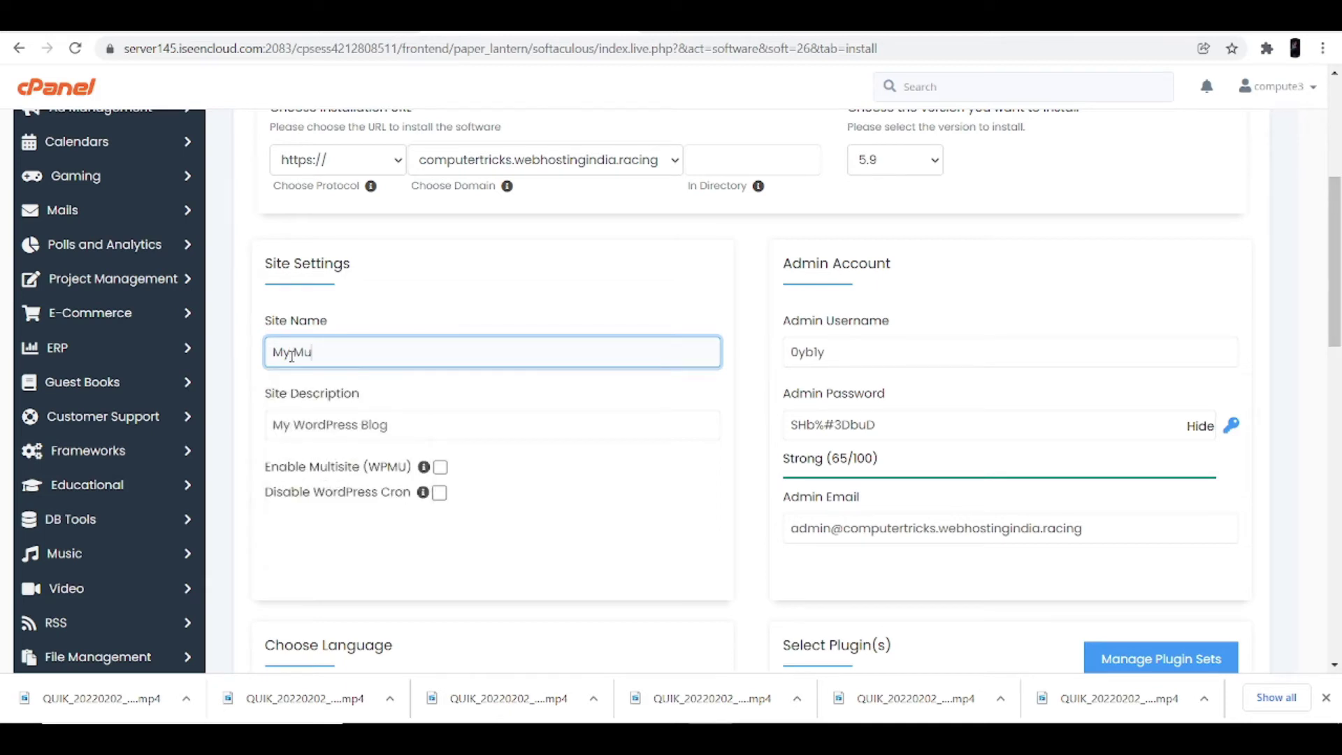
click(292, 353)
drag(390, 425, 270, 436)
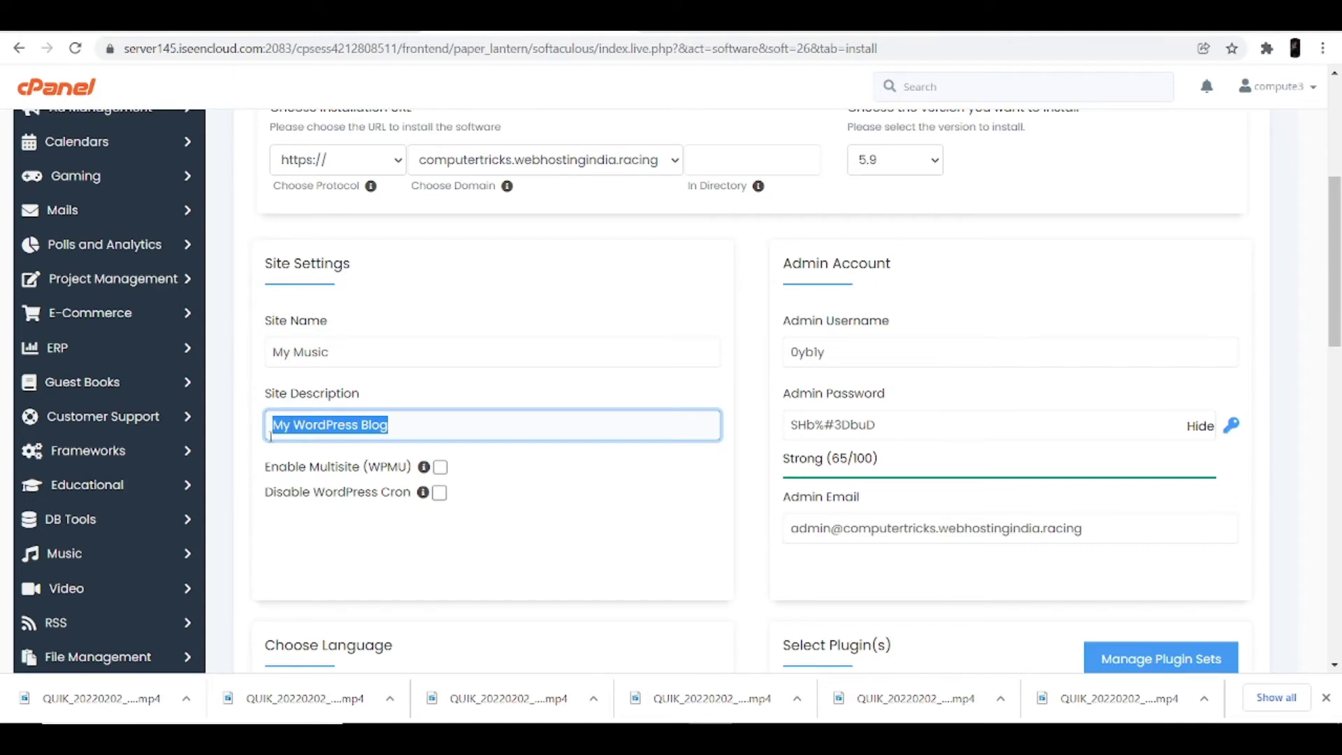
key(BackSpace)
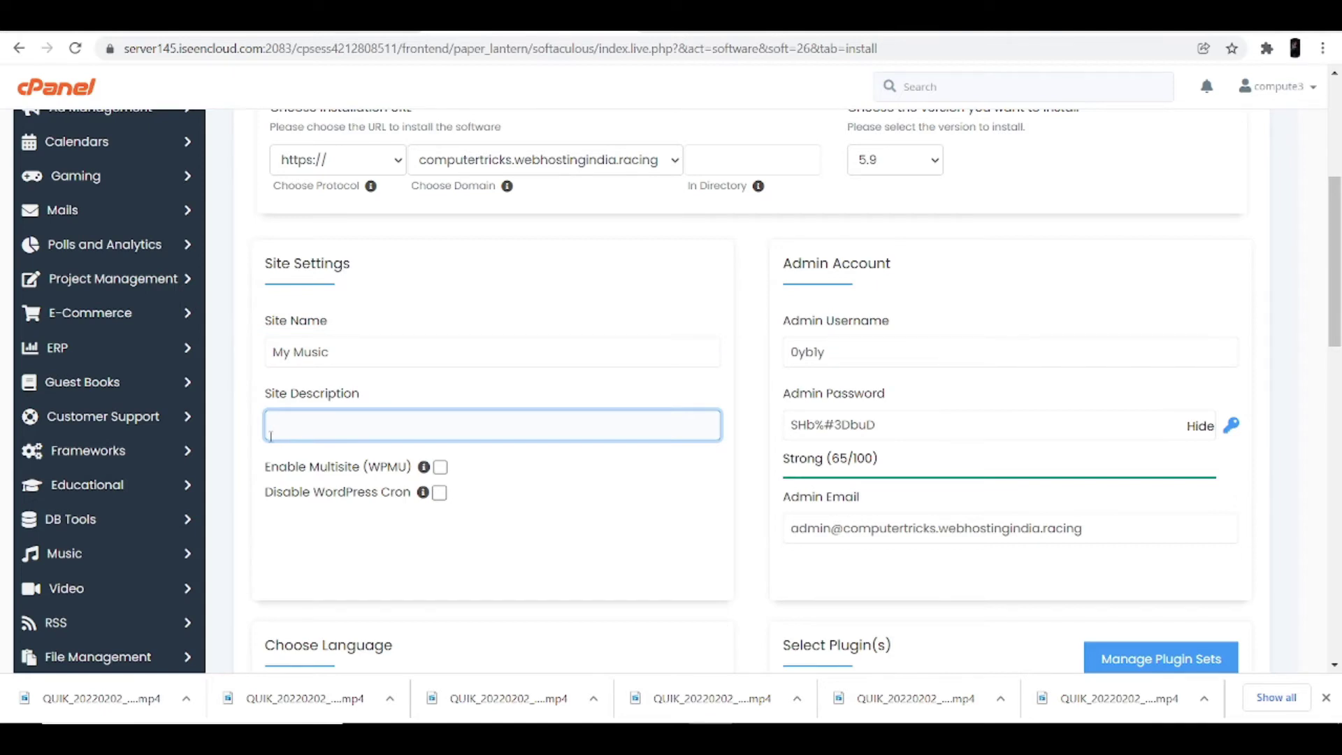
text(Hey this is my music port)
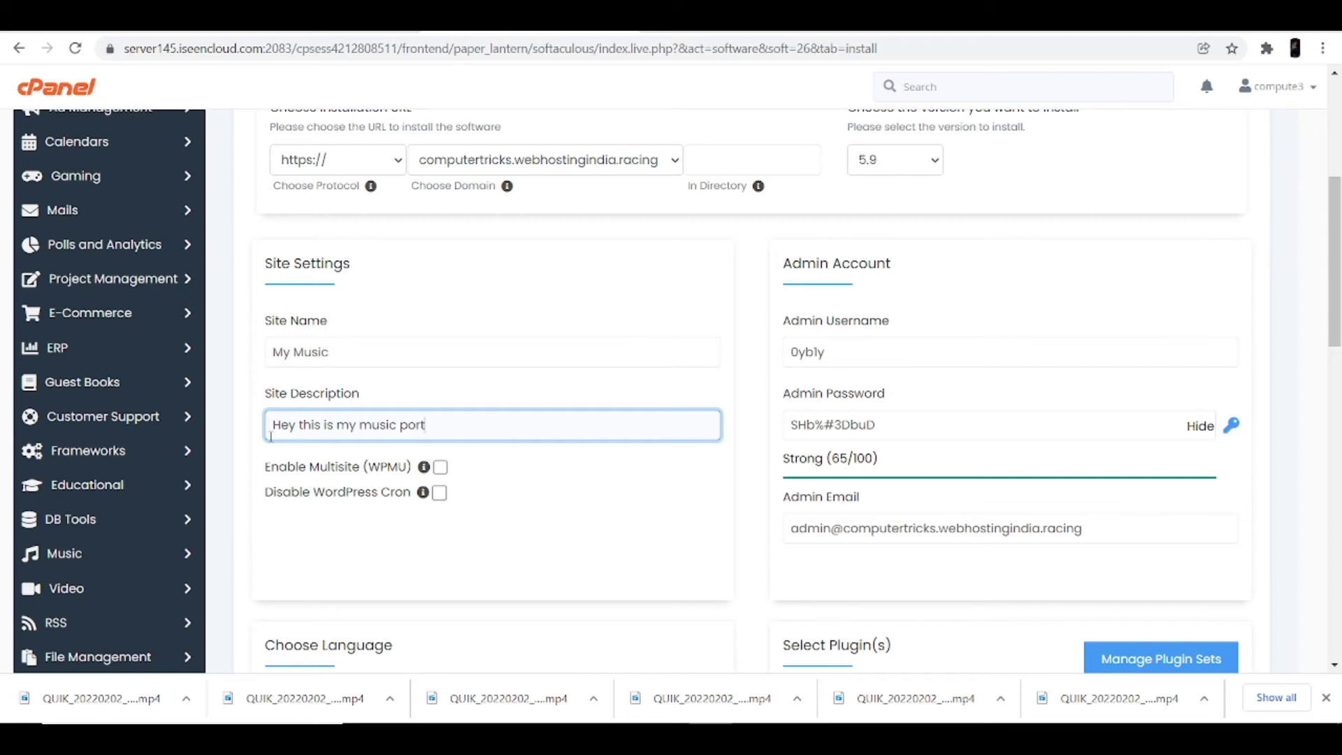
text(al)
- Clear the generated admin username and password, then pick a saved username from autofill
scroll(270, 435, down, 1)
click(781, 269)
double_click(781, 269)
key(BackSpace)
key(Tab)
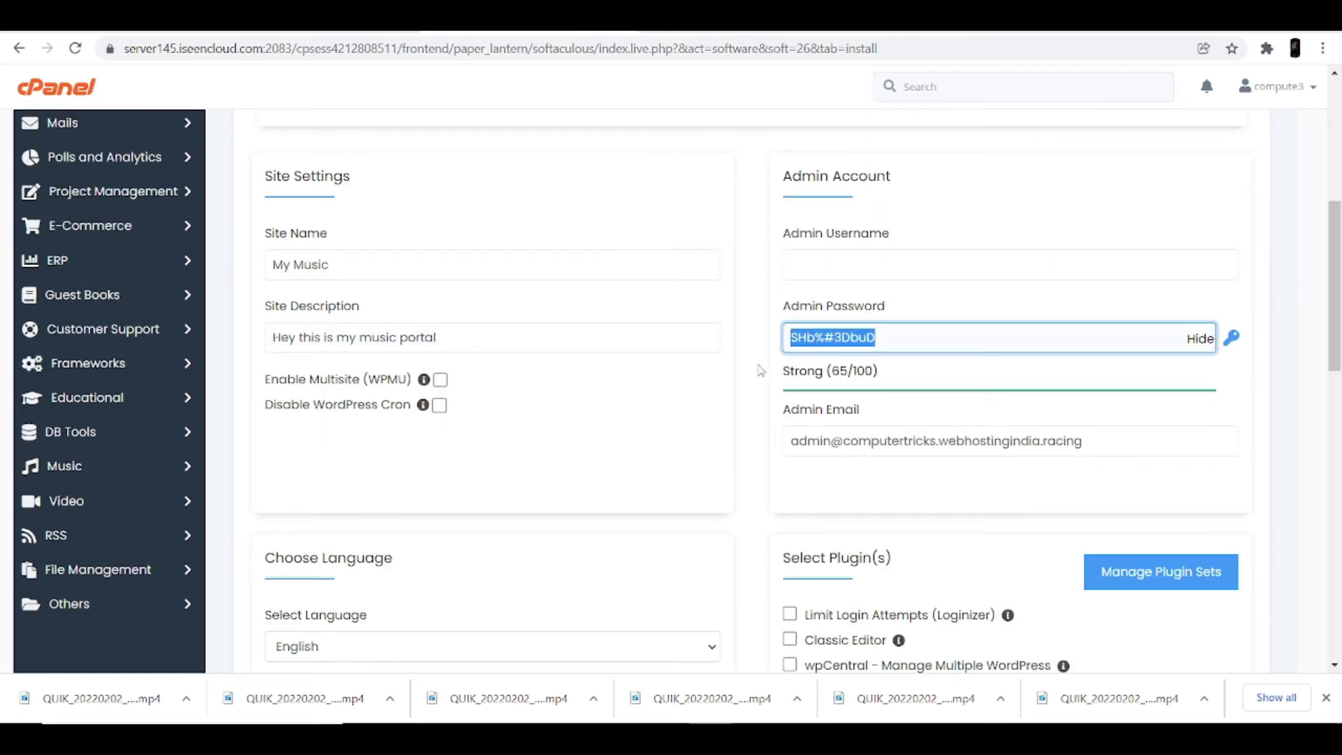
key(BackSpace)
click(822, 260)
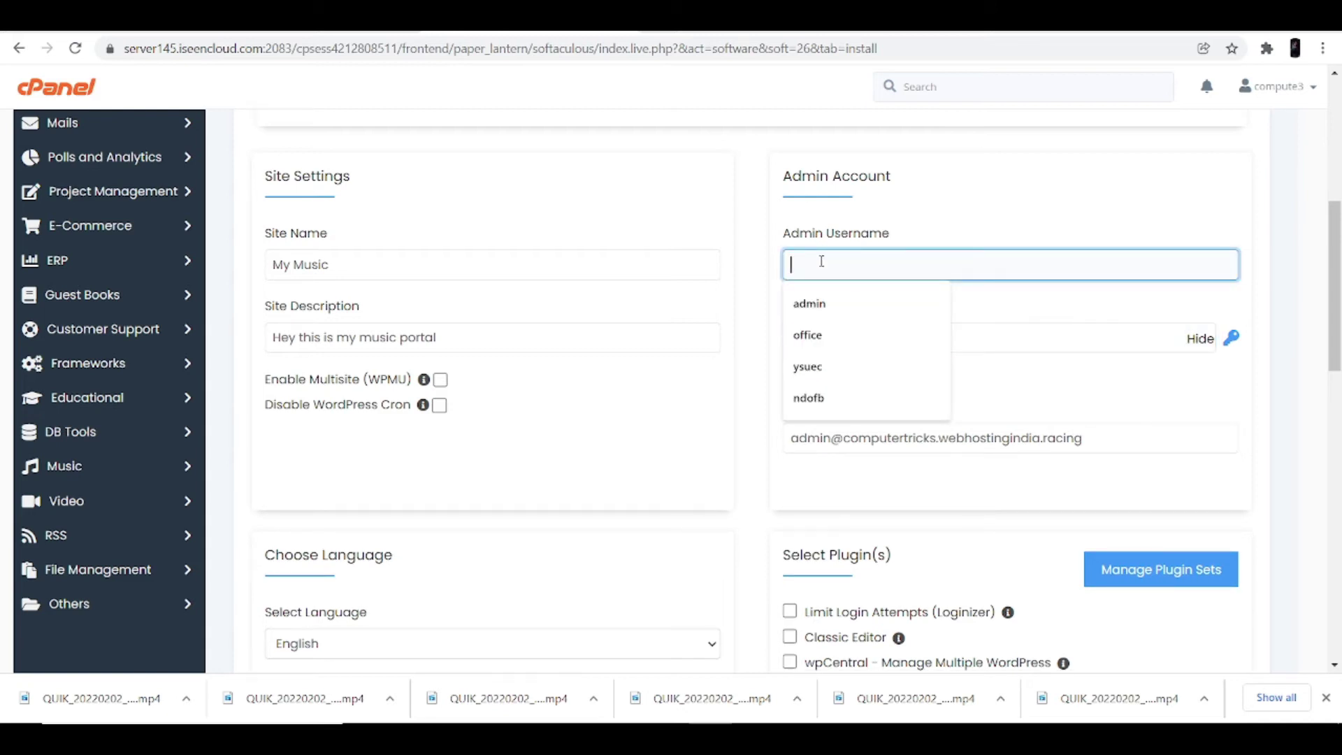
click(811, 303)
click(859, 348)
- Expand the Select Theme section to show all available themes
scroll(489, 312, down, 5)
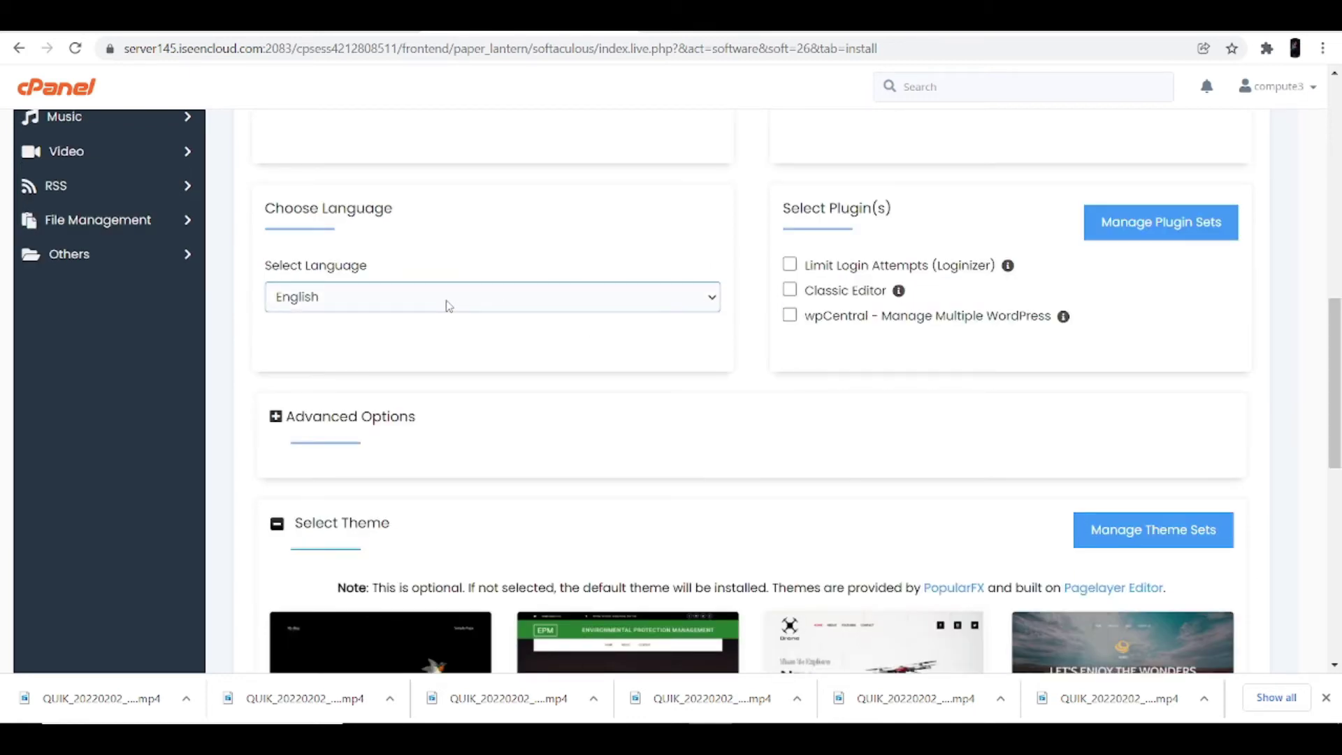
scroll(473, 302, down, 4)
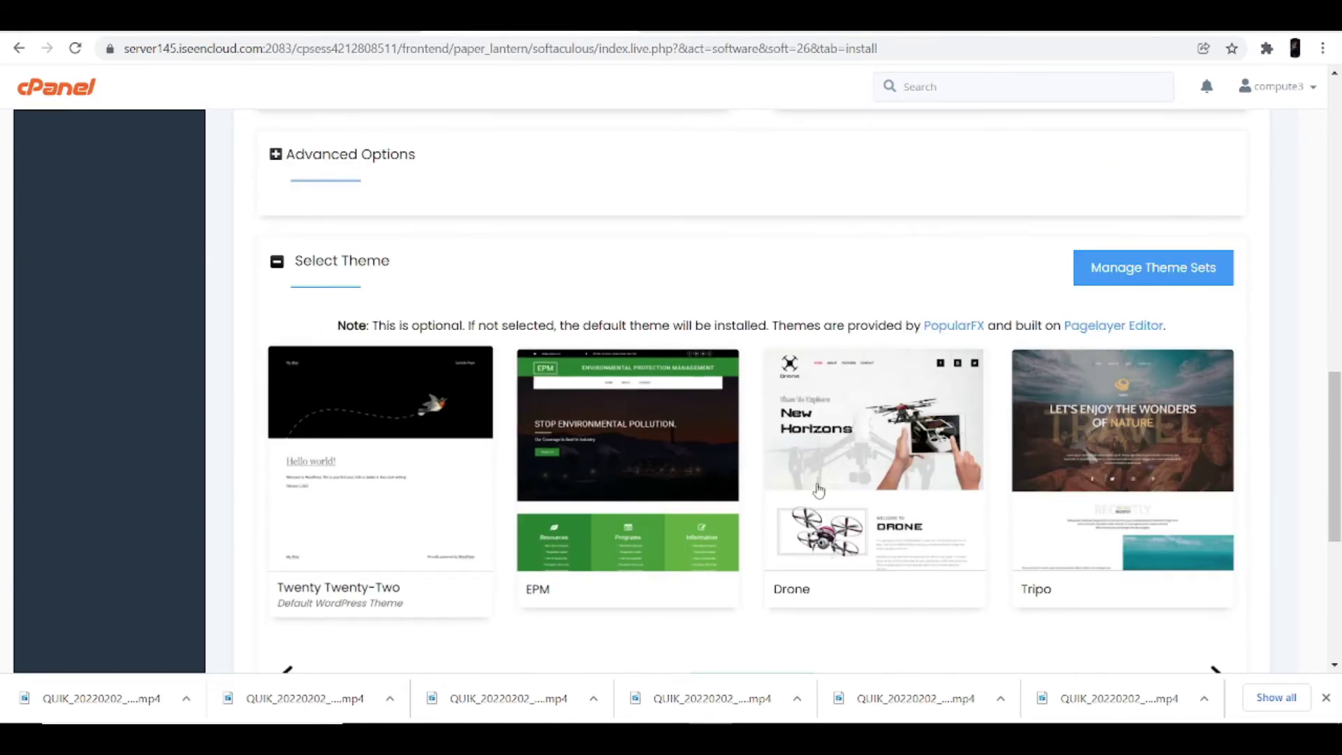
scroll(790, 371, down, 4)
scroll(794, 363, up, 4)
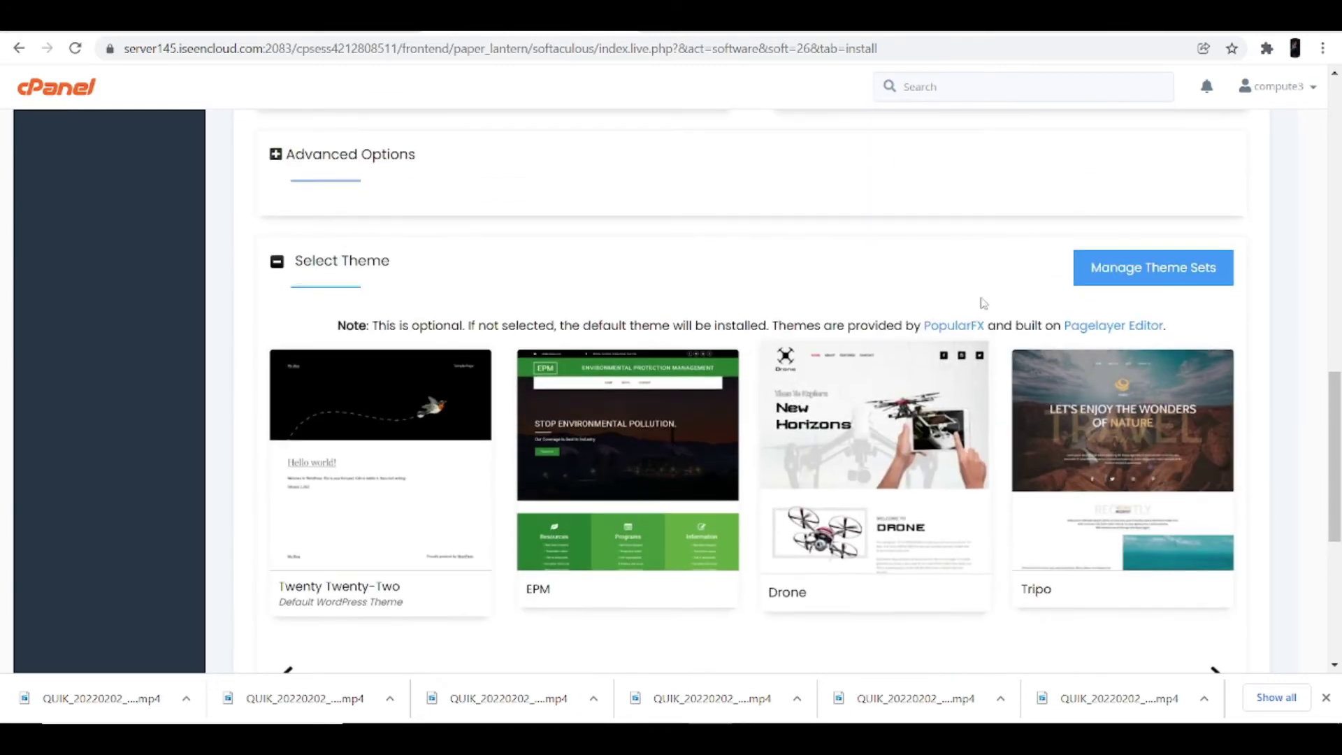
scroll(843, 341, down, 3)
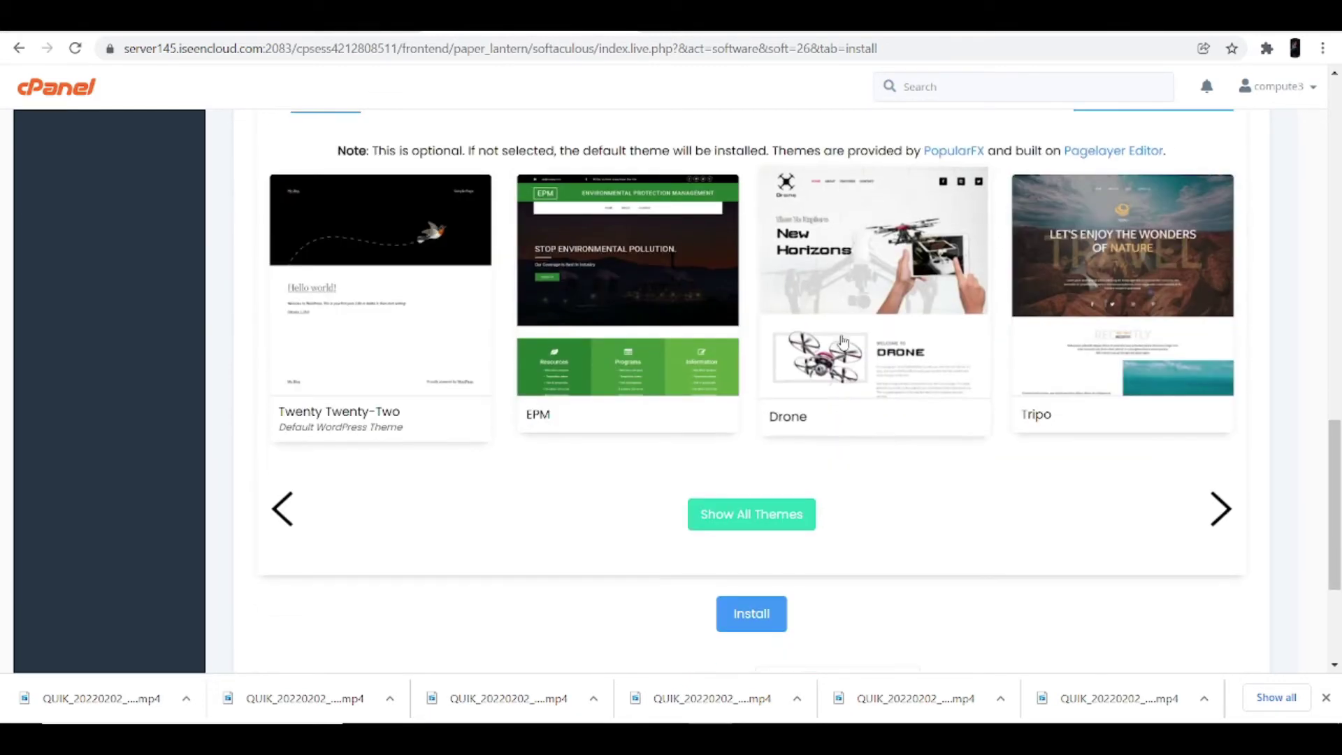
click(772, 521)
scroll(516, 353, up, 6)
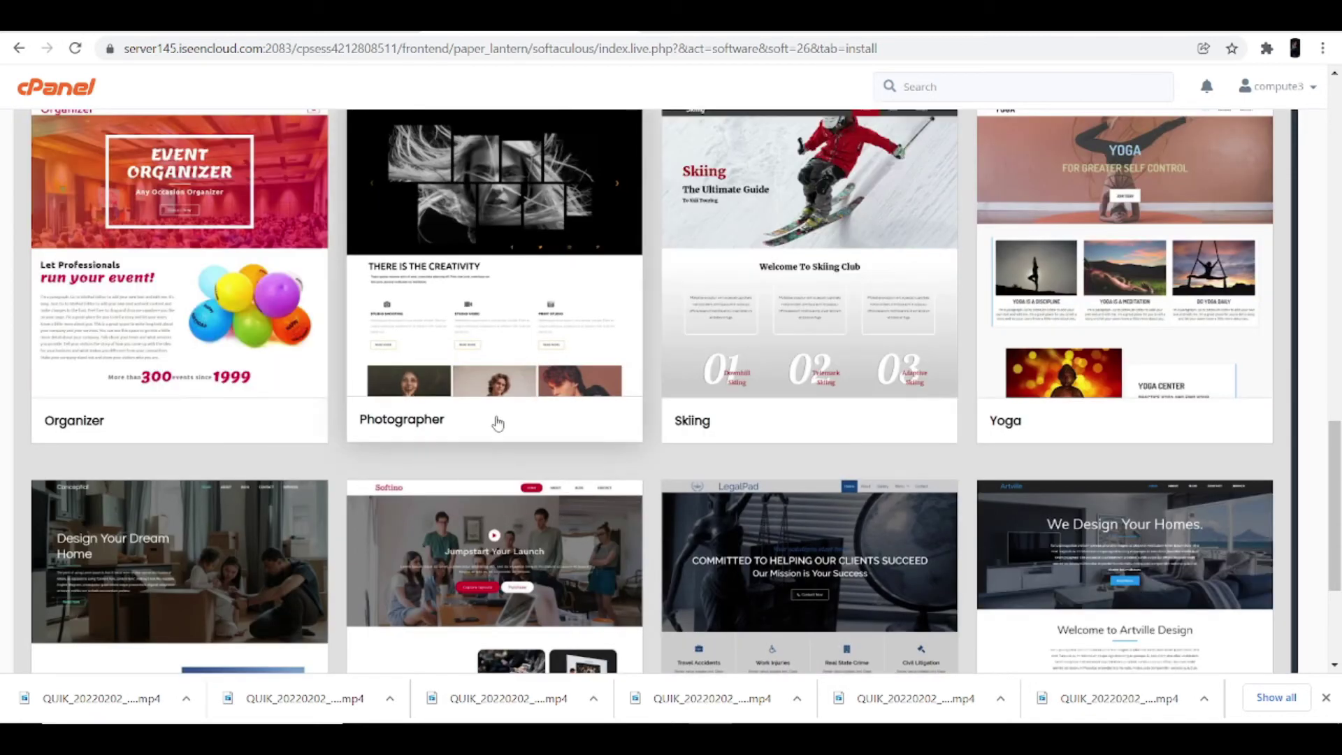
scroll(496, 424, up, 8)
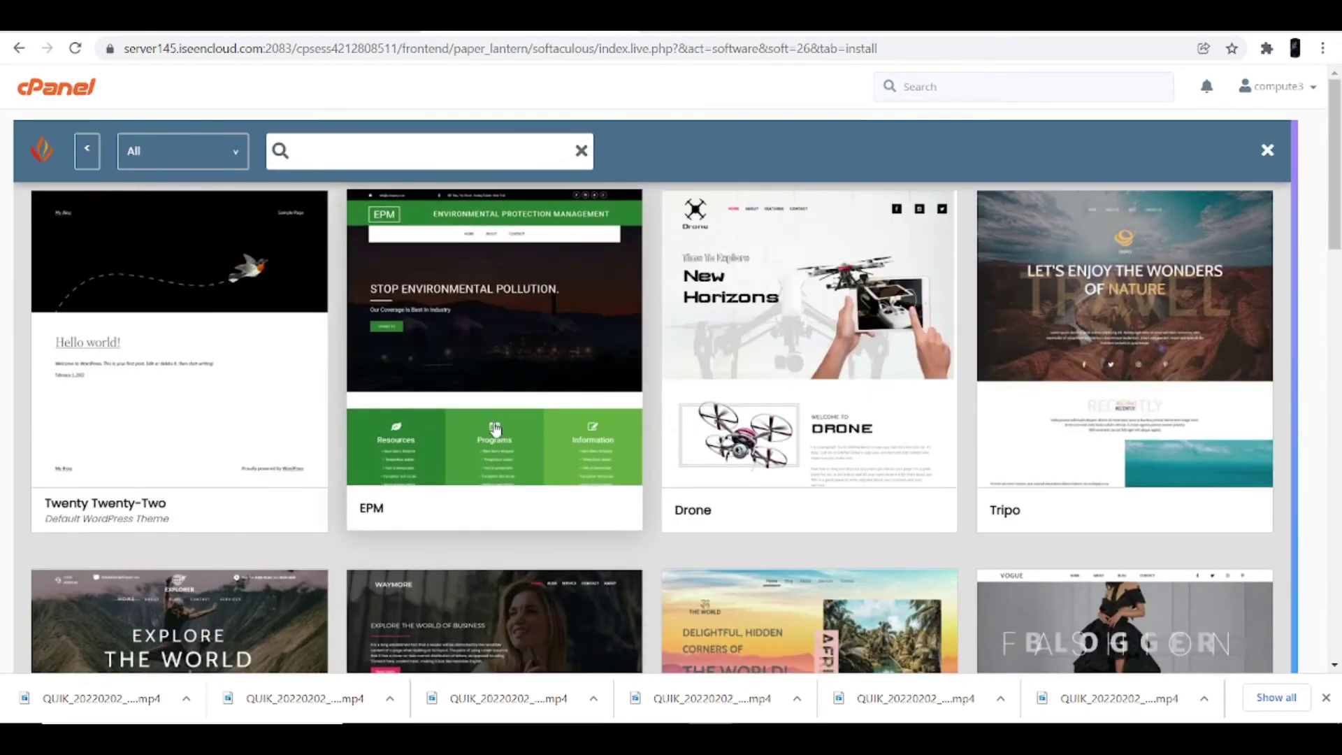
scroll(496, 429, down, 3)
scroll(494, 430, up, 3)
- Search the theme gallery for 'music' with category All and browse results
click(375, 156)
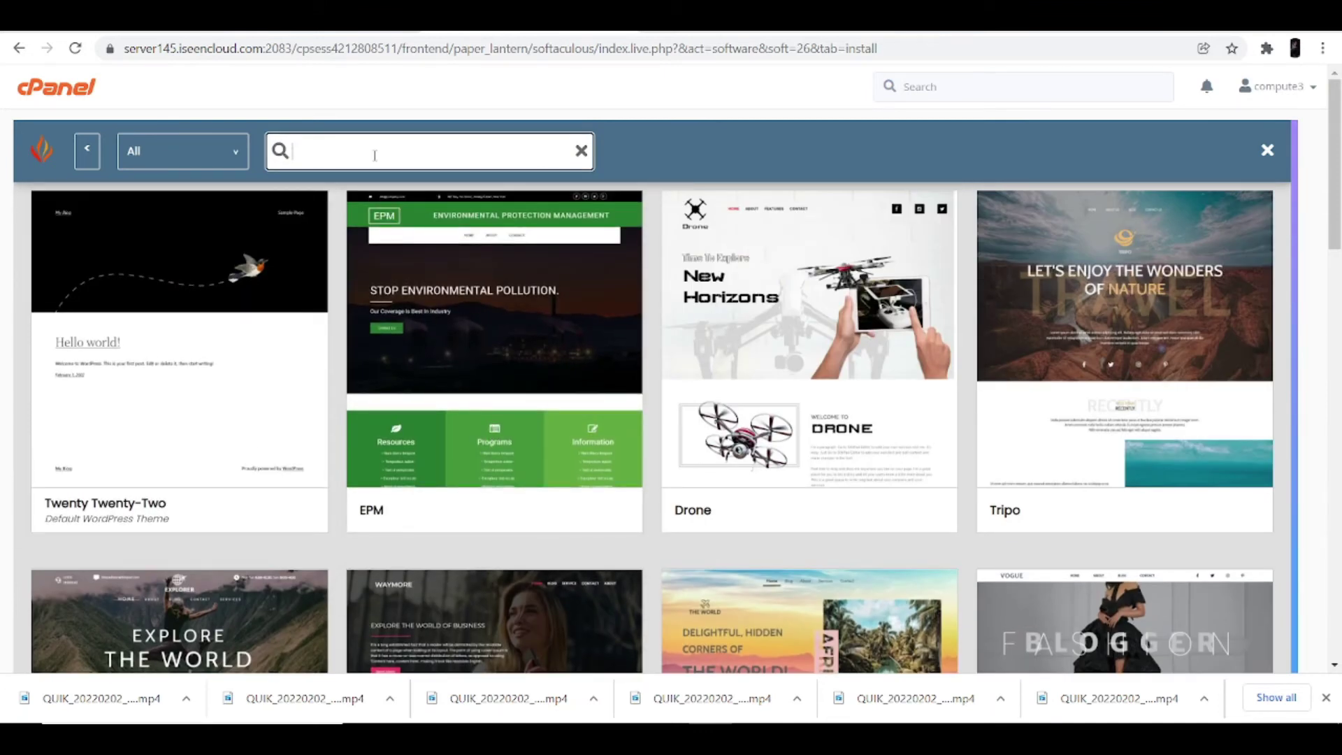
text(m)
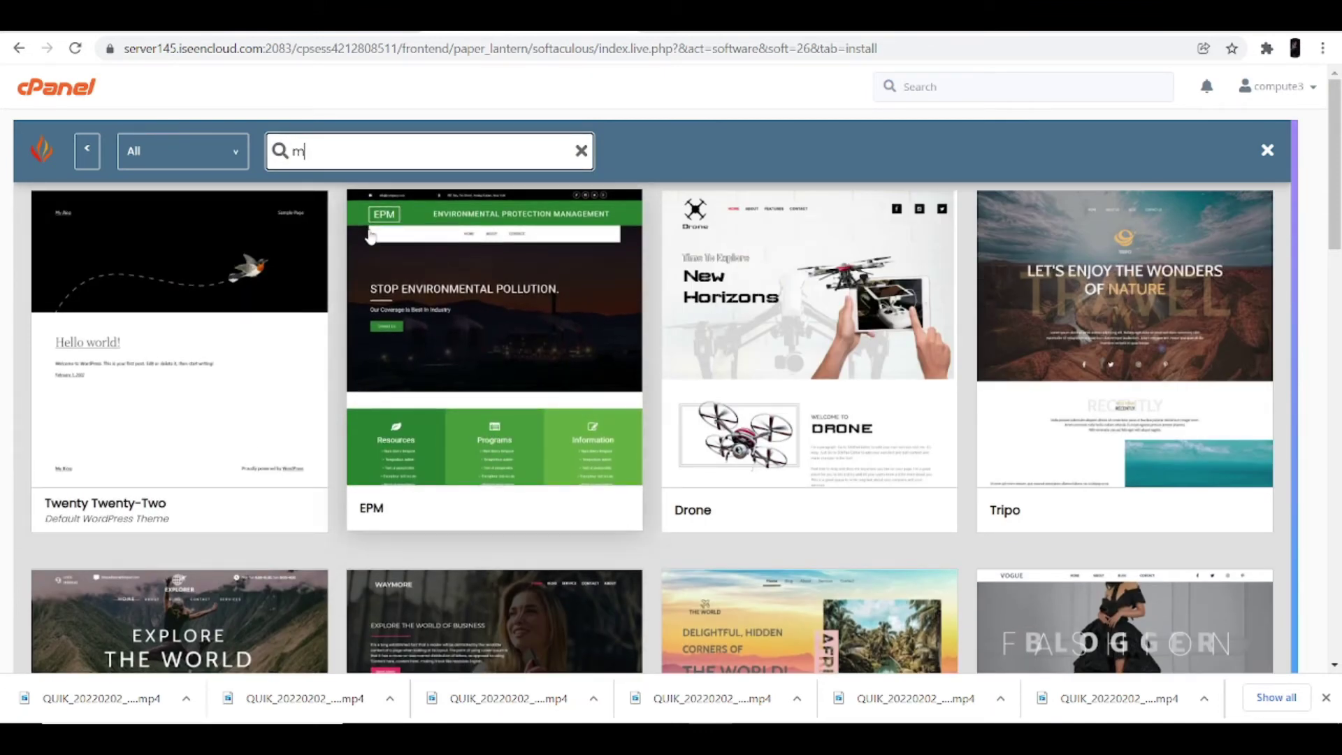
text(usic)
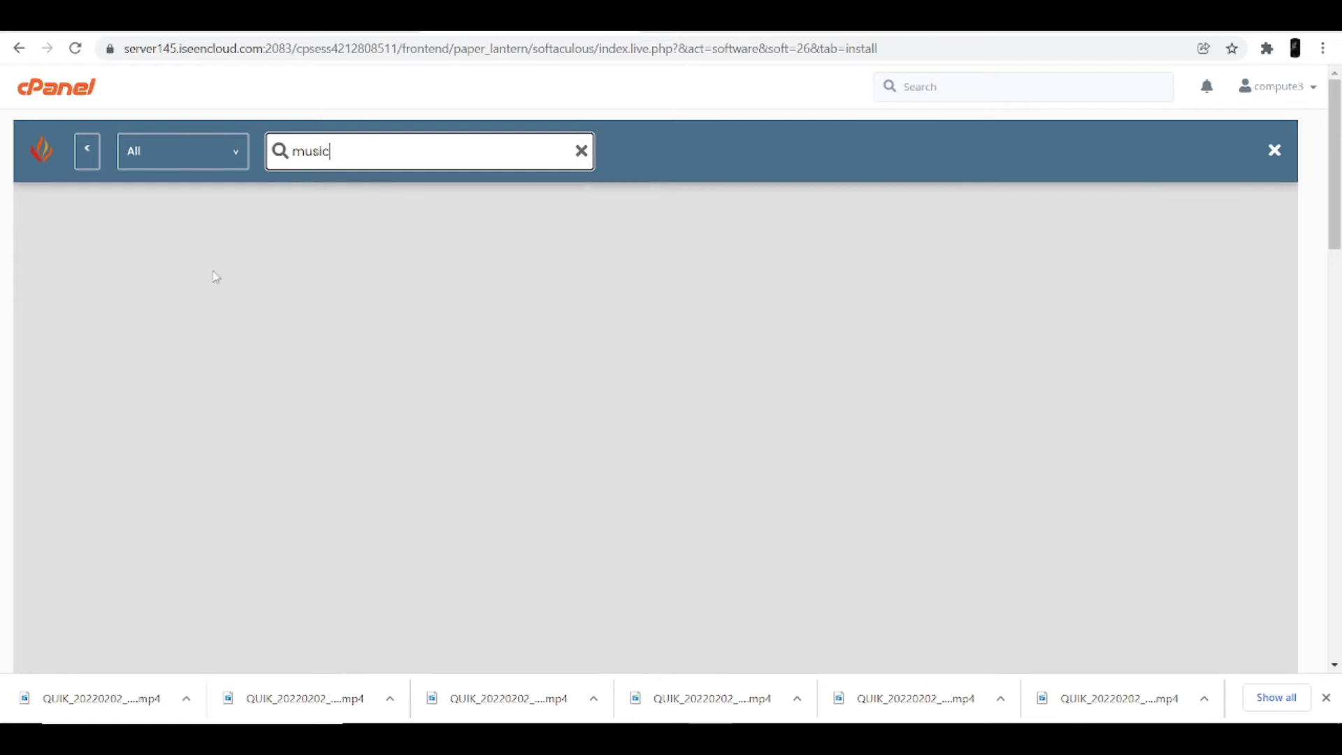
click(241, 160)
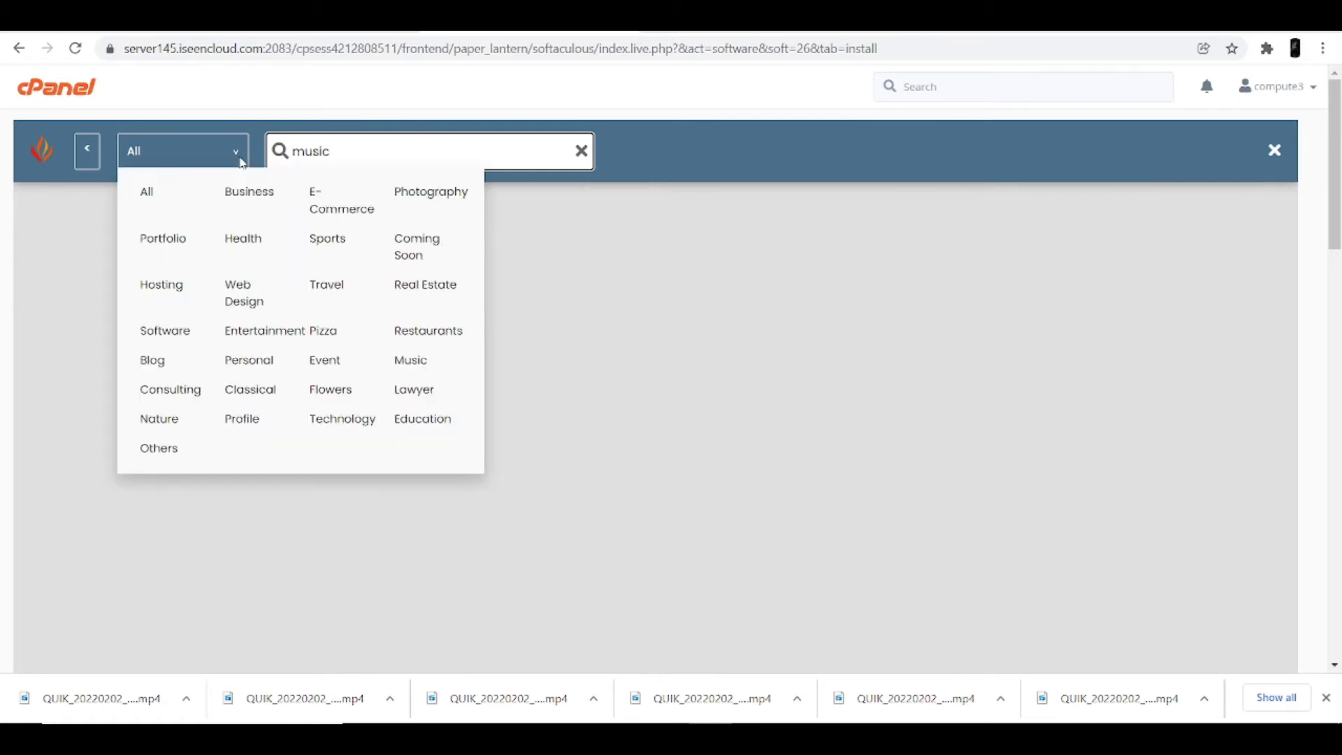
click(150, 195)
scroll(680, 356, down, 3)
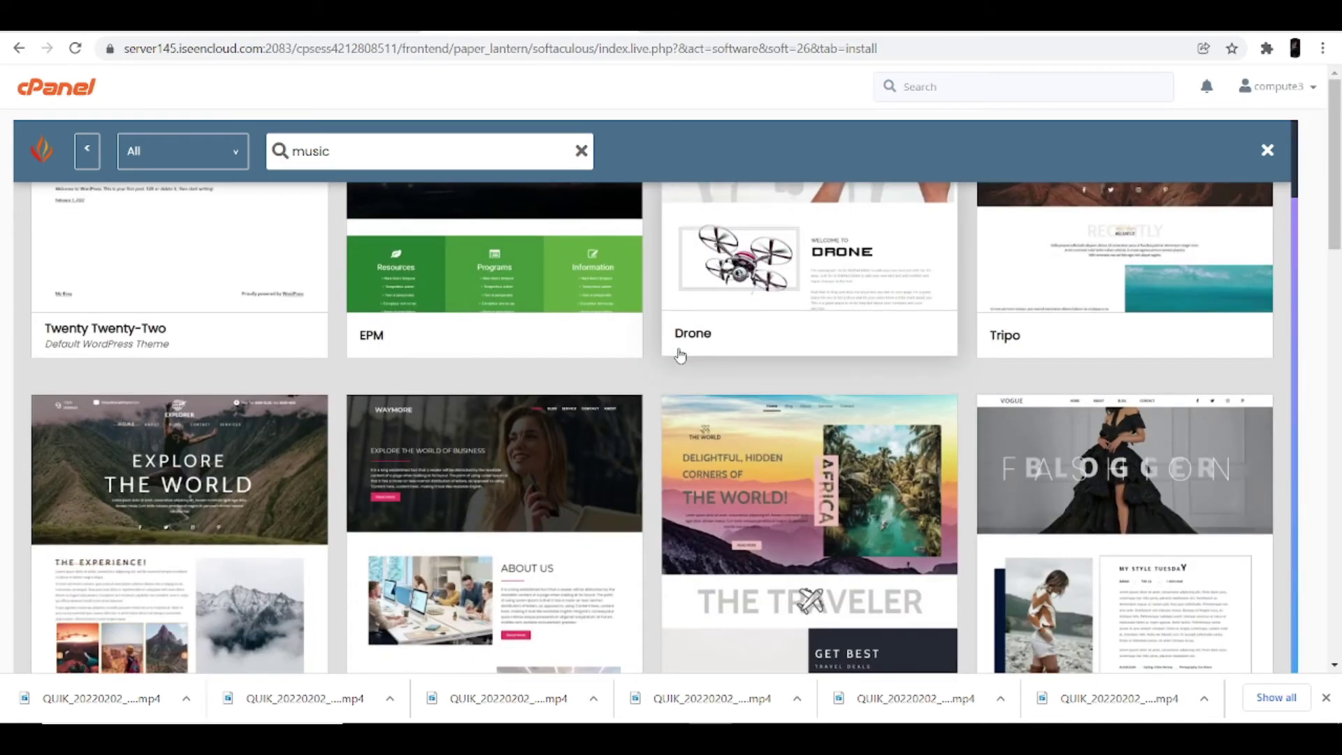
scroll(680, 356, down, 3)
scroll(679, 356, up, 3)
scroll(680, 357, down, 3)
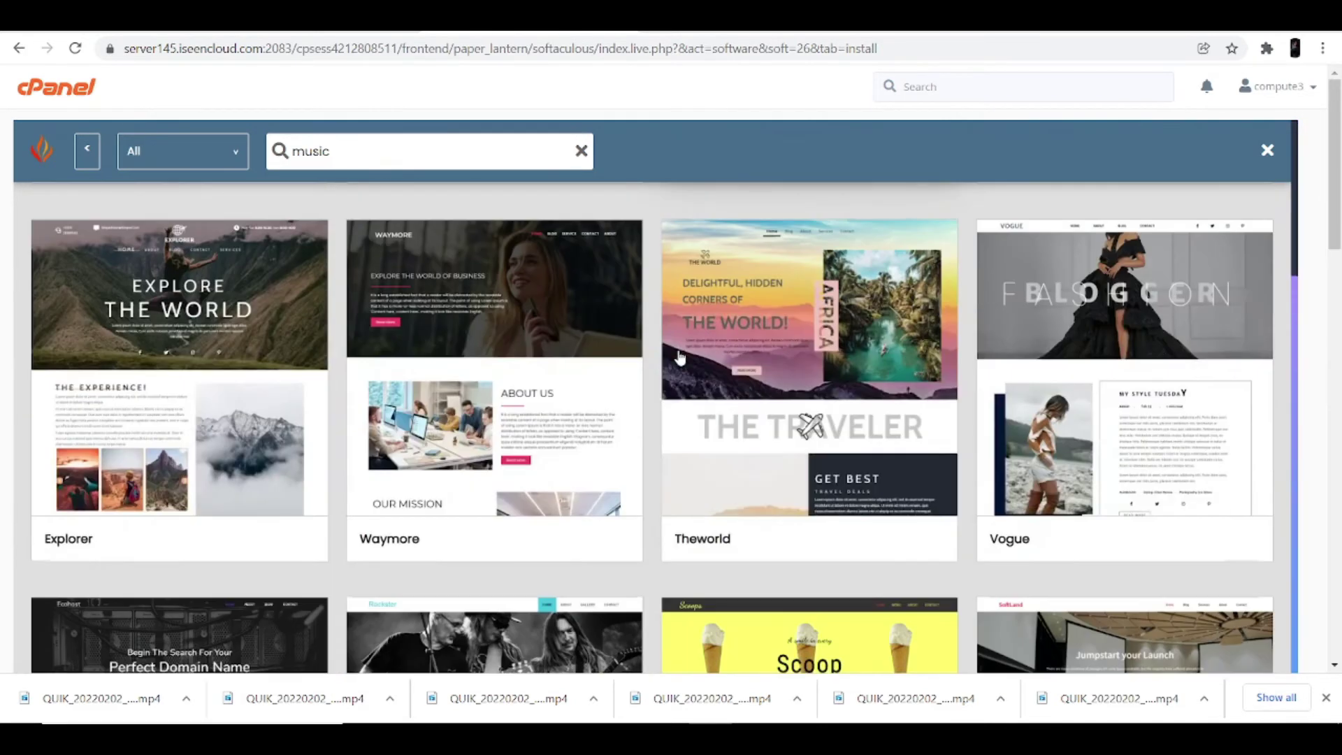
scroll(680, 356, down, 8)
scroll(545, 357, up, 4)
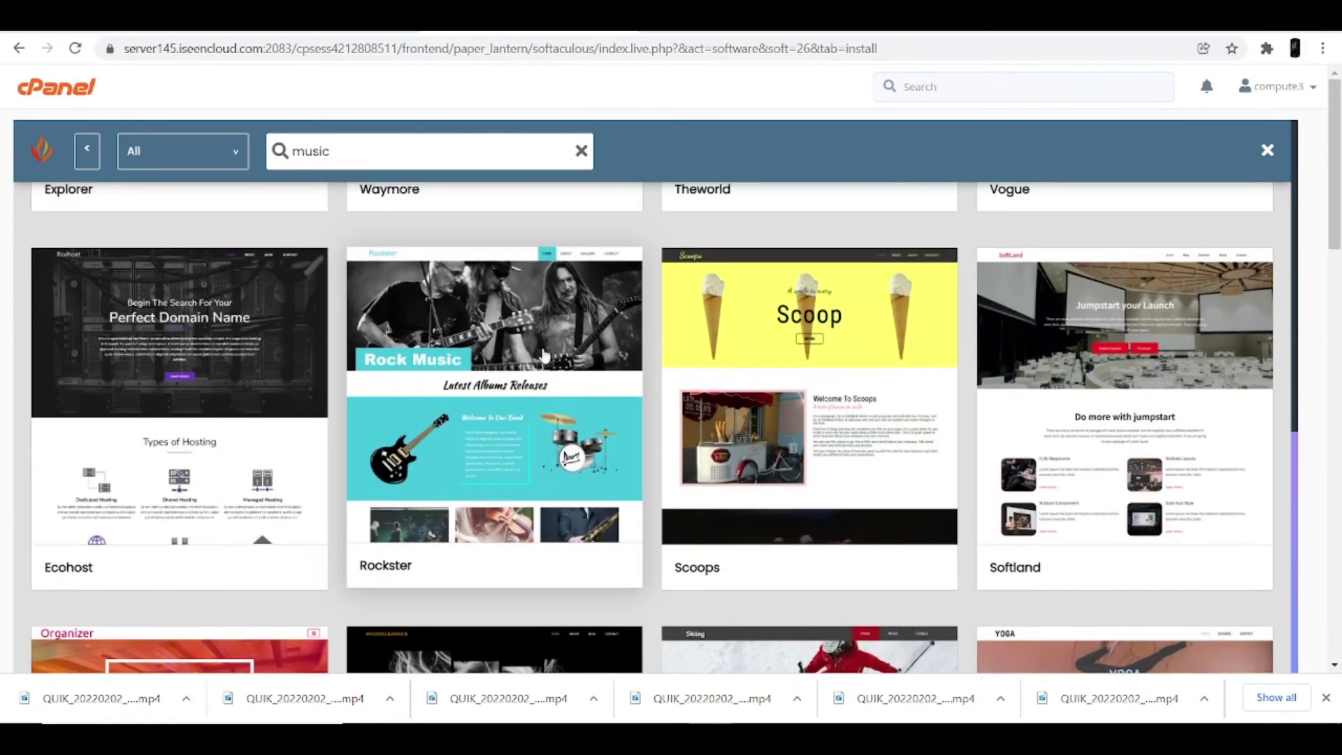
- Select the Rockster theme and accept using its demo images
click(502, 411)
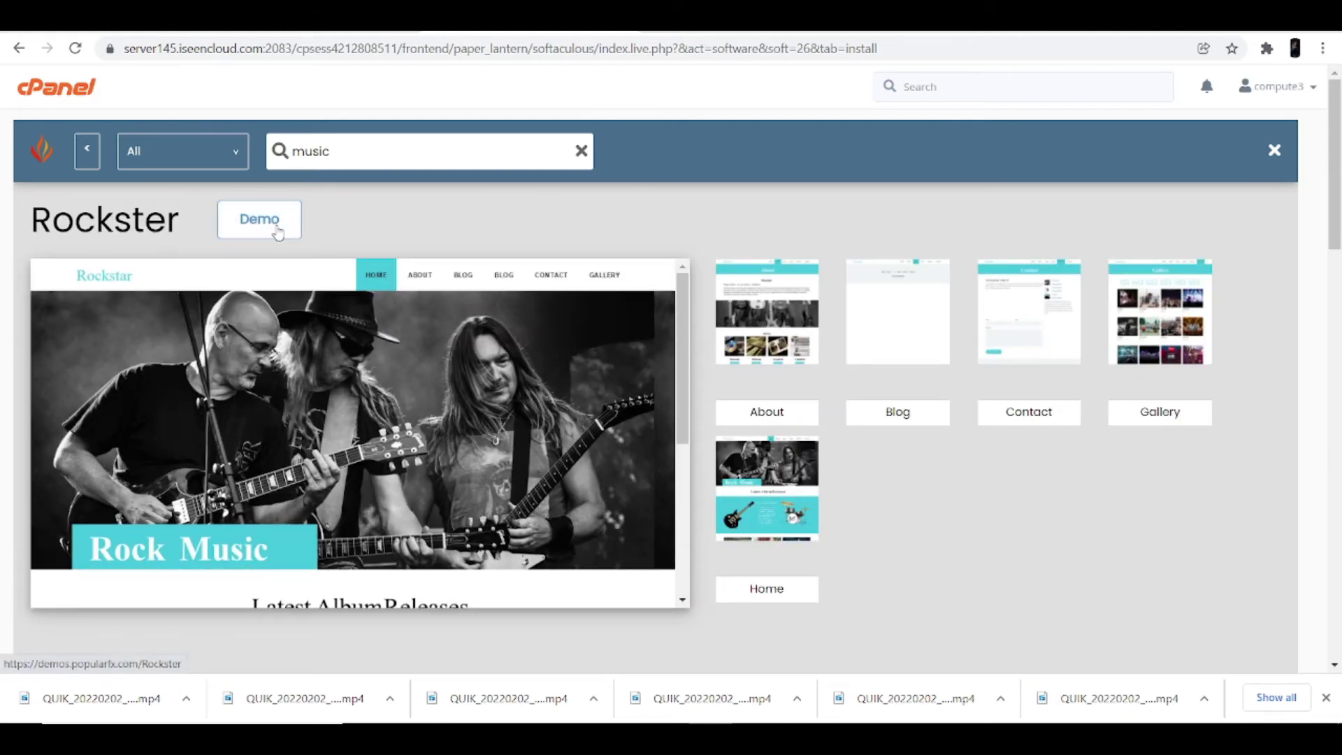
scroll(762, 328, down, 8)
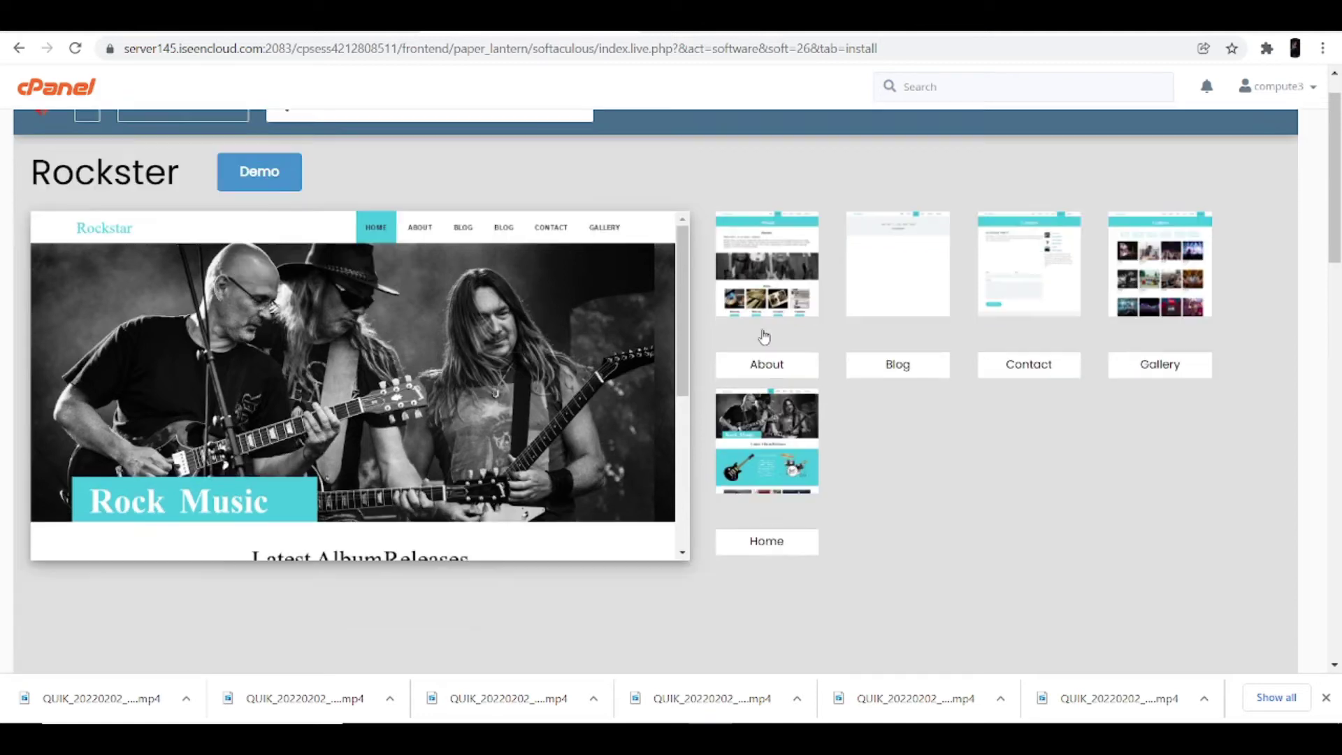
scroll(762, 328, down, 2)
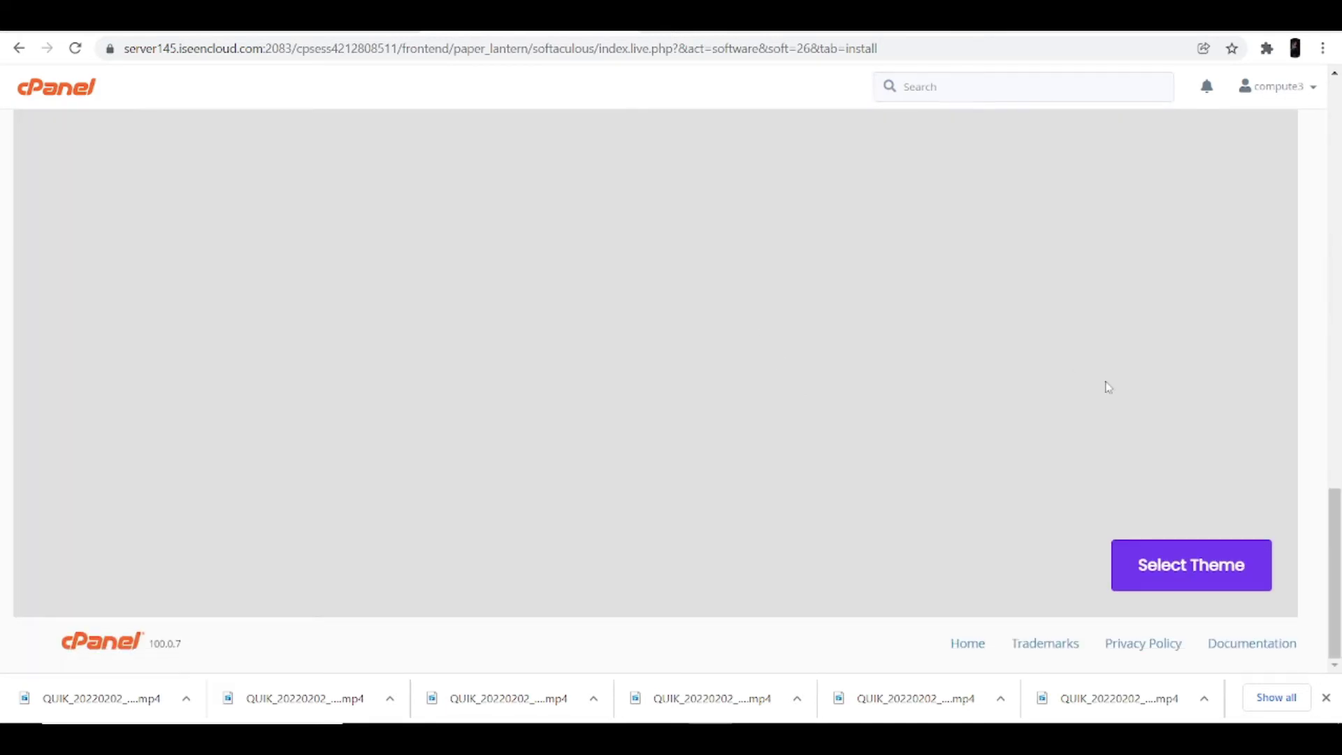
click(1248, 560)
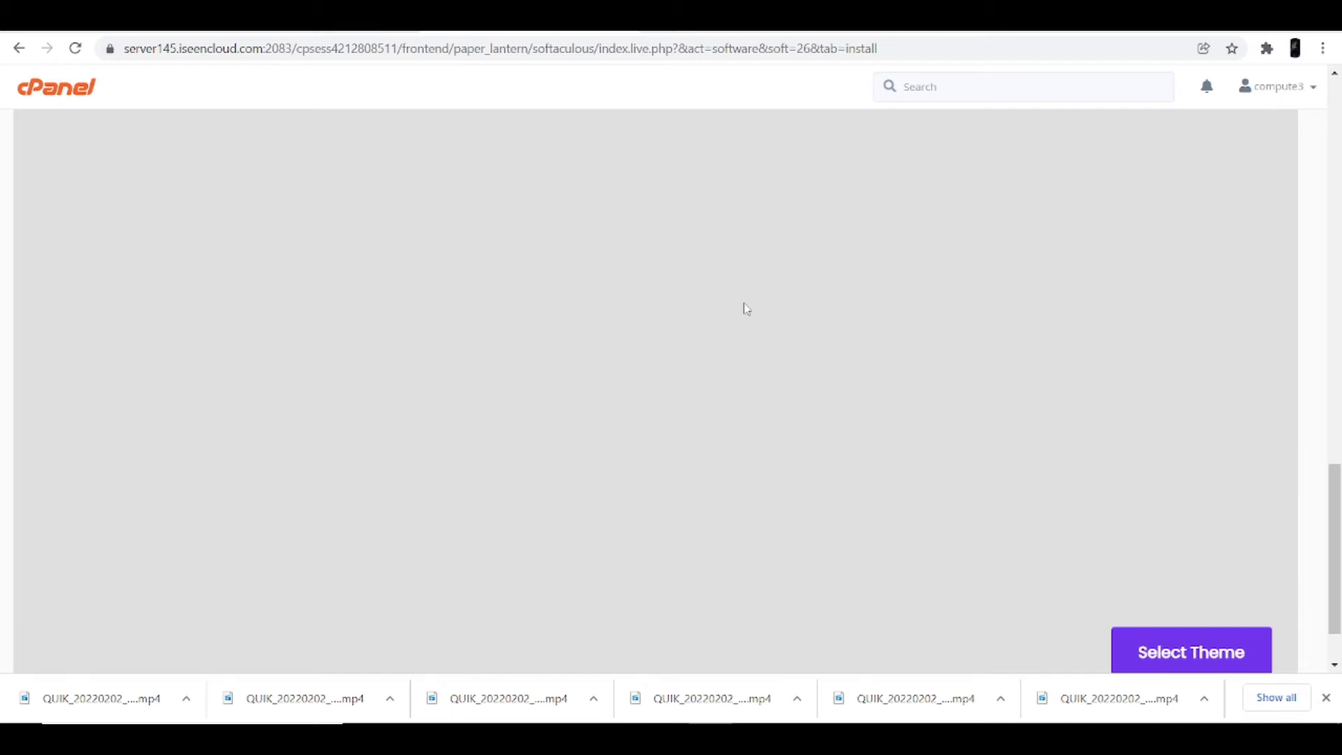
click(785, 448)
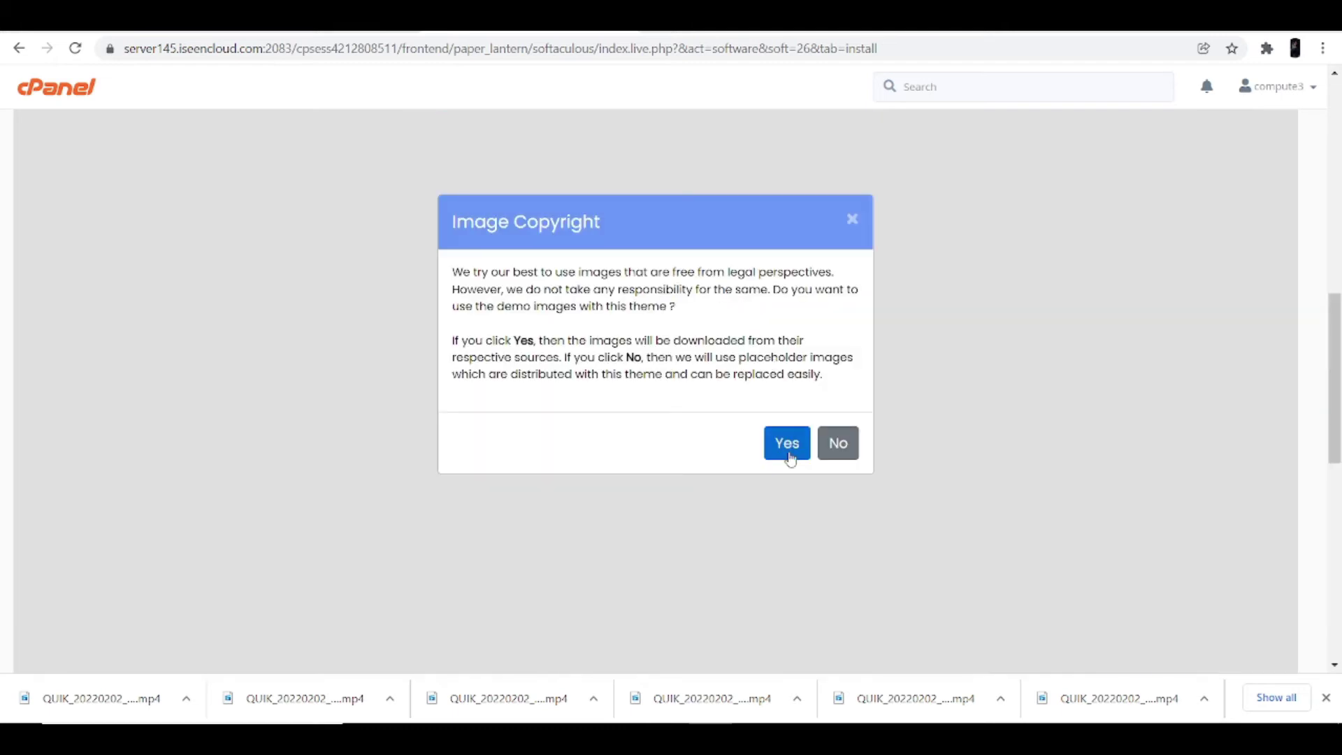
- Run the WordPress installation on computertricks.webhostingindia.racing until it succeeds
click(760, 618)
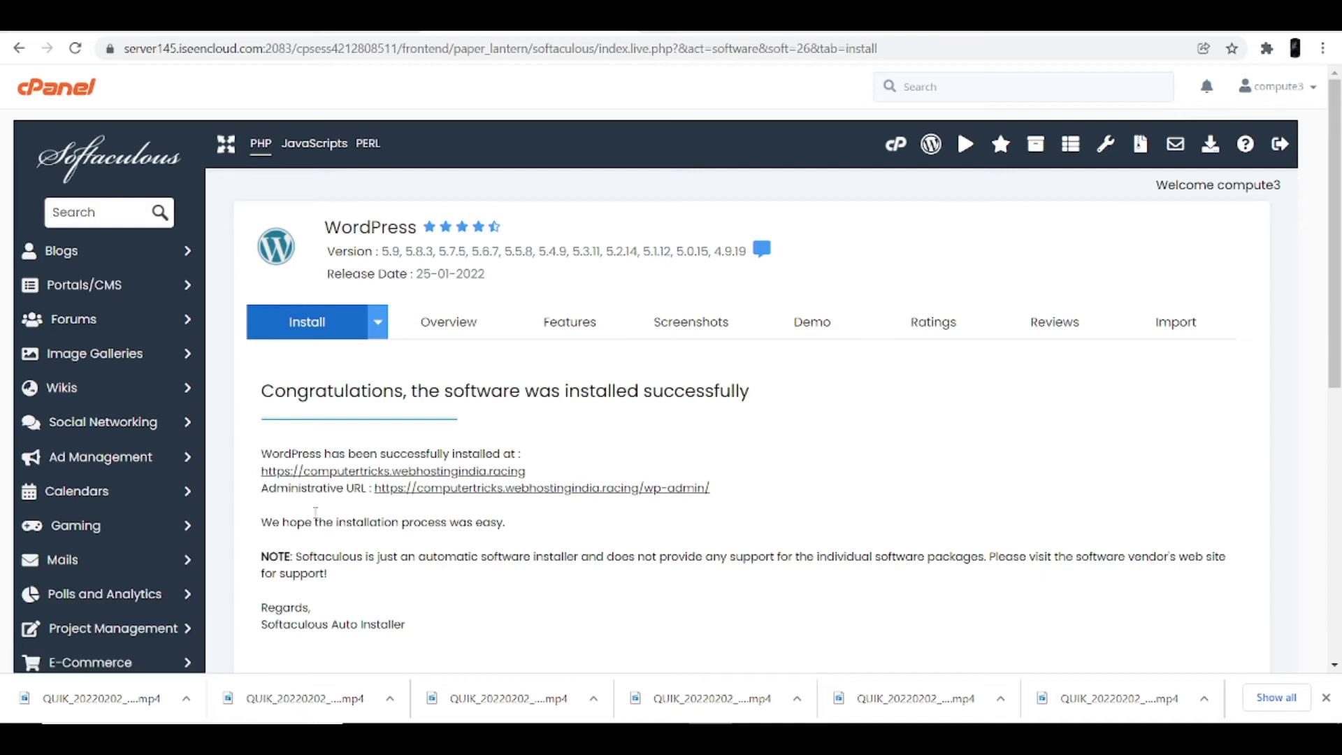
drag(263, 389, 772, 405)
click(773, 432)
scroll(482, 439, down, 5)
scroll(458, 308, up, 2)
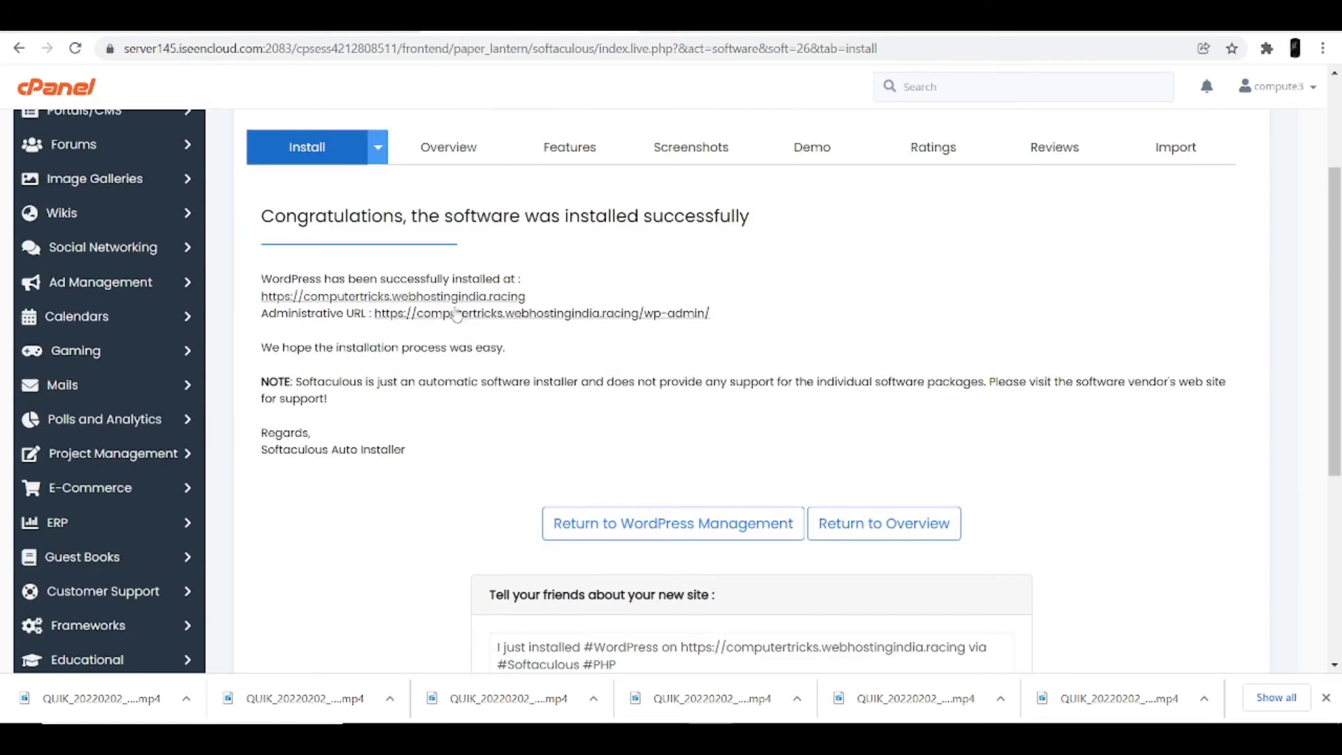
- Browse the new My Music homepage, then return to the Softaculous success page
click(446, 302)
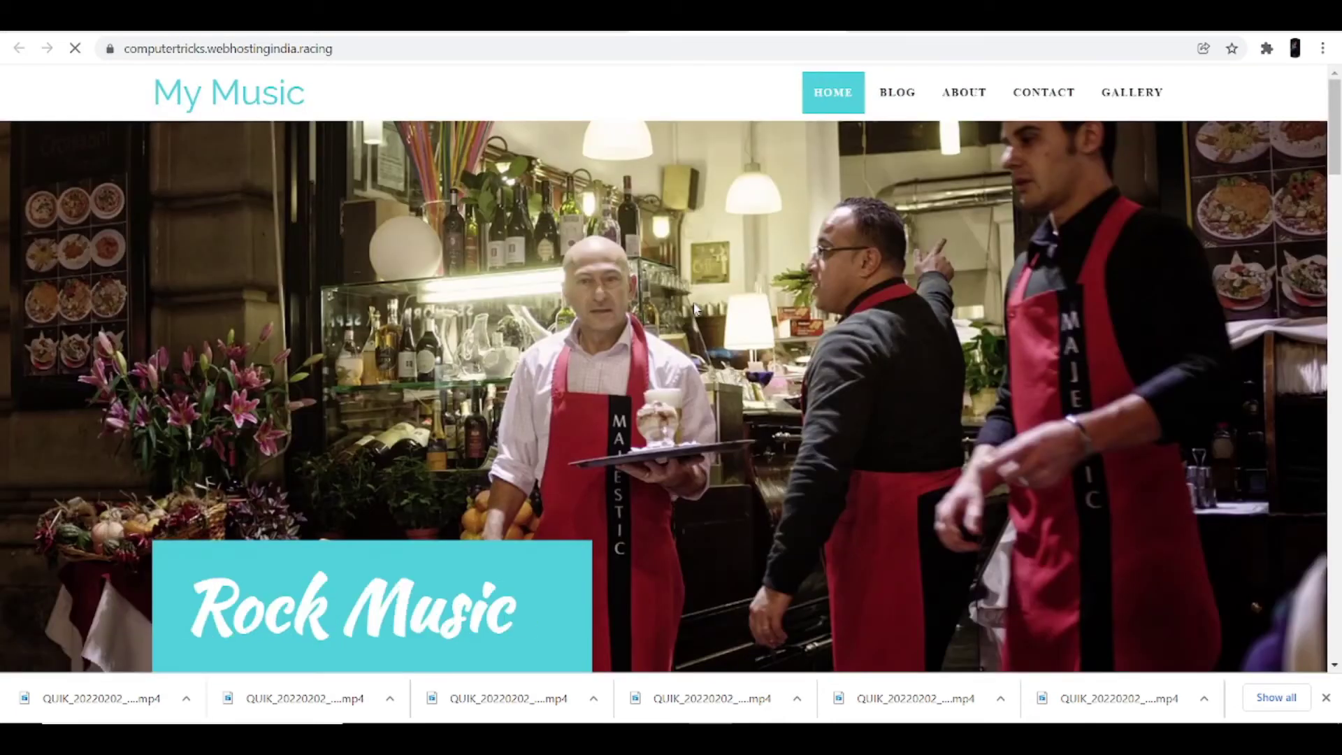
scroll(692, 335, down, 10)
scroll(682, 353, up, 5)
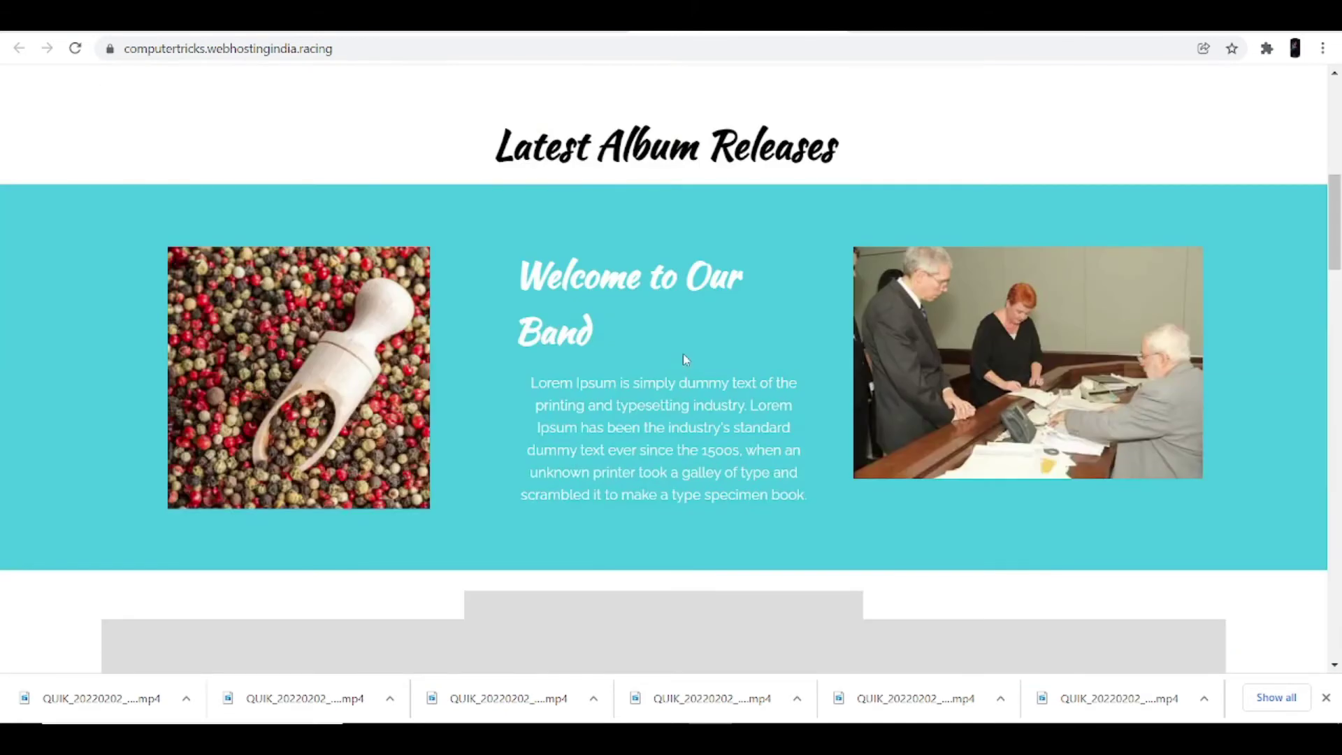
scroll(683, 353, up, 5)
key(ctrl+Tab)
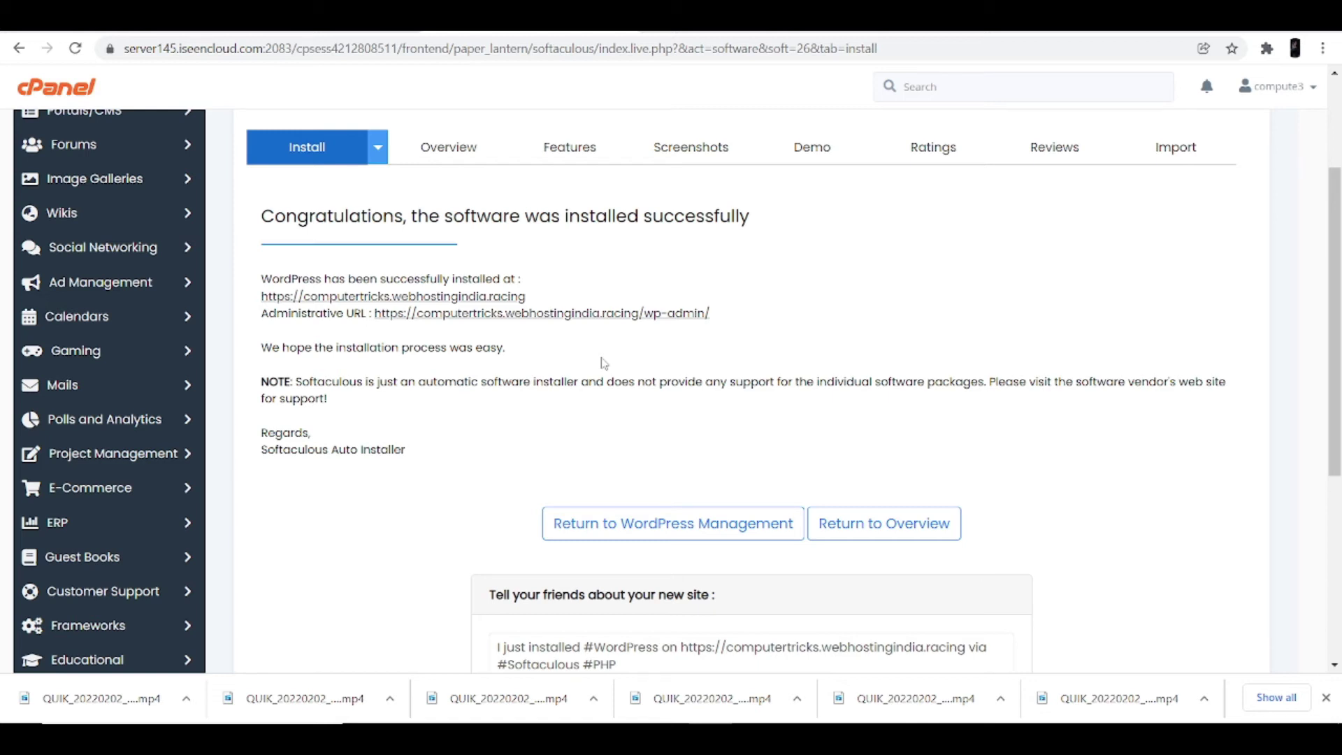
- Open the My Music site's wp-admin dashboard in a new tab and scroll through it
click(478, 314)
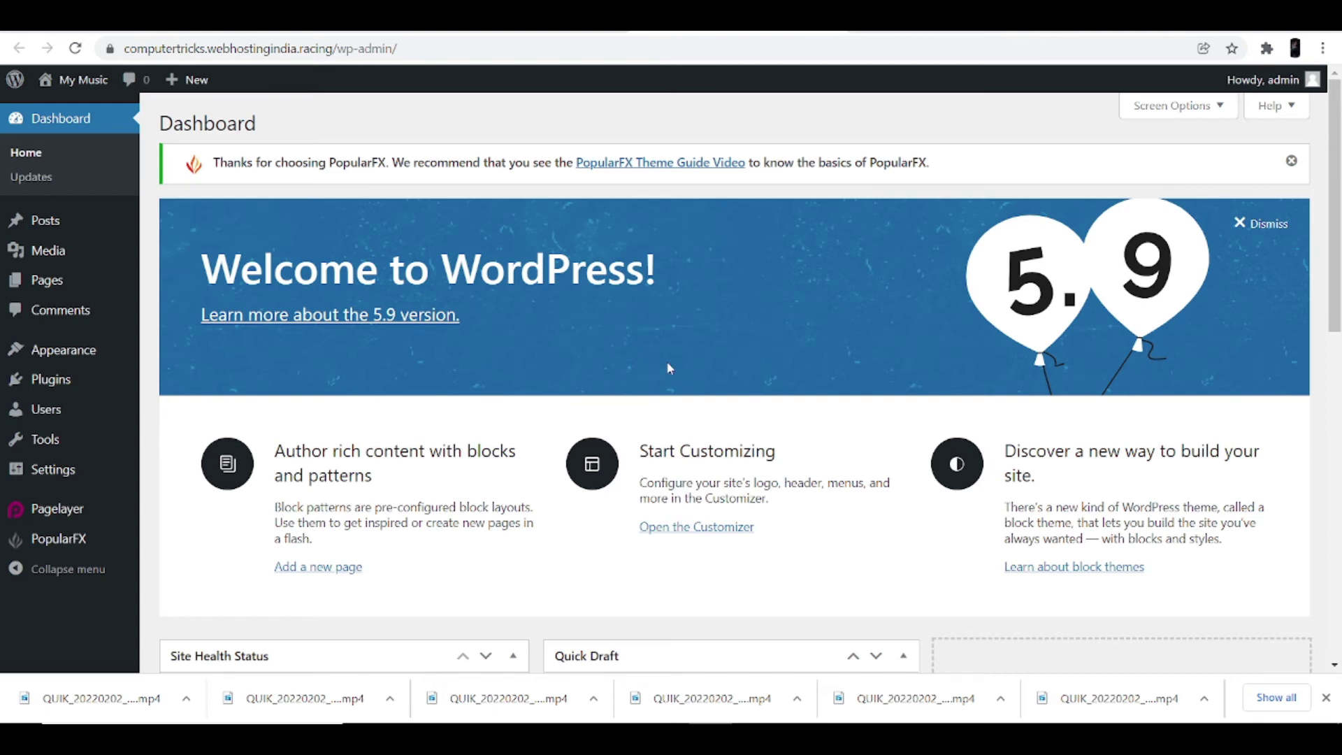
scroll(674, 362, down, 1)
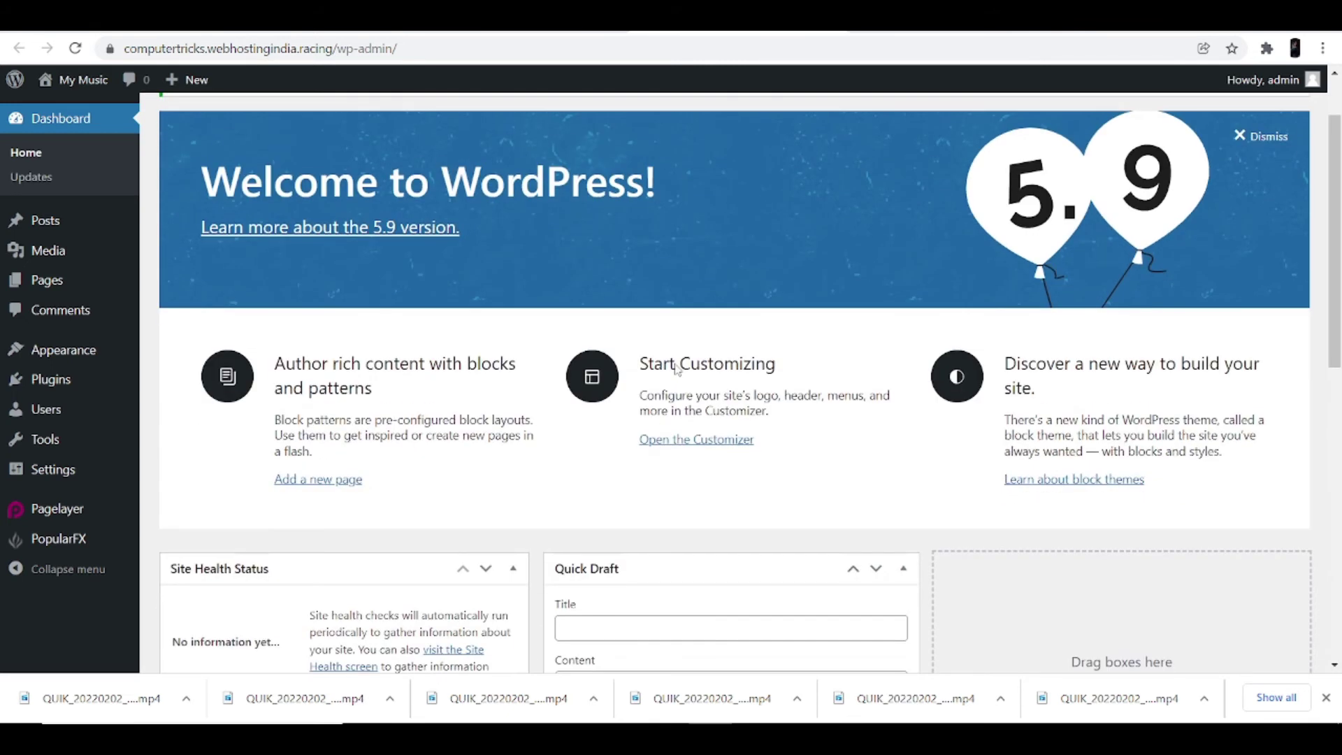
scroll(683, 404, down, 1)
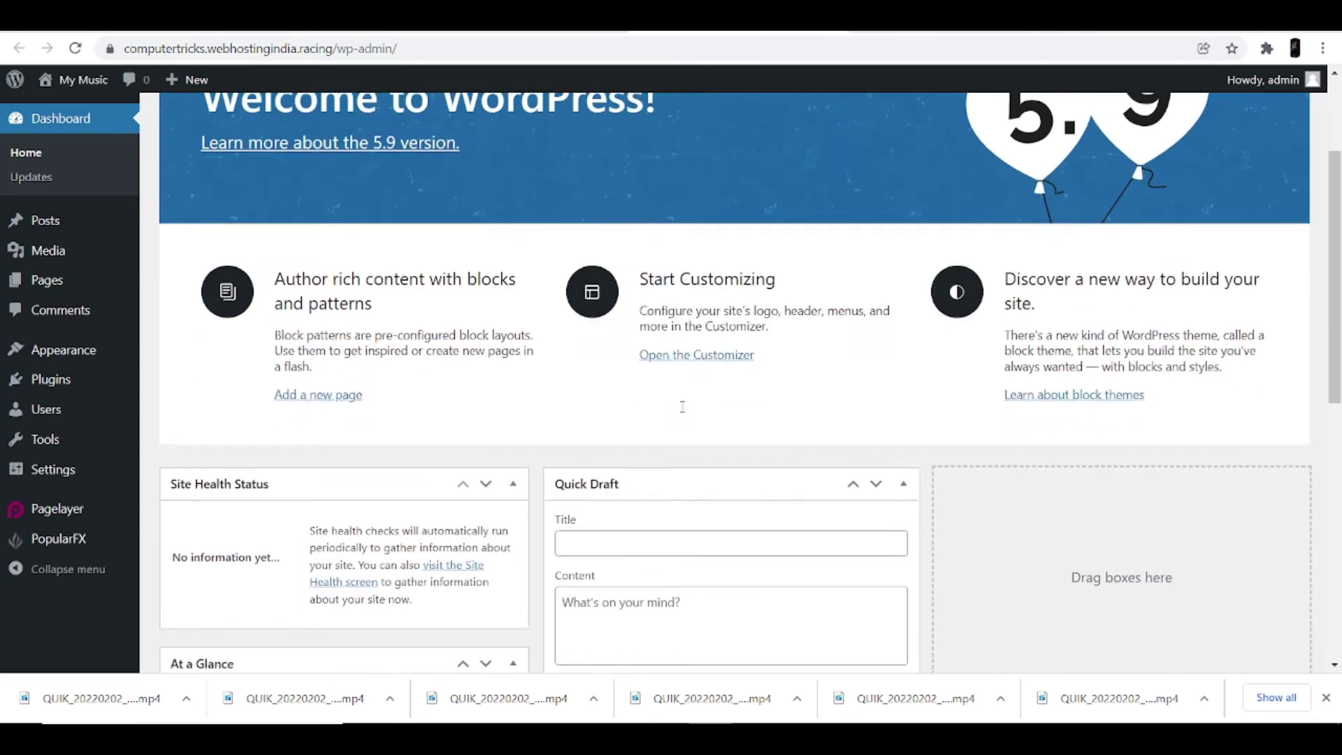
scroll(665, 423, up, 1)
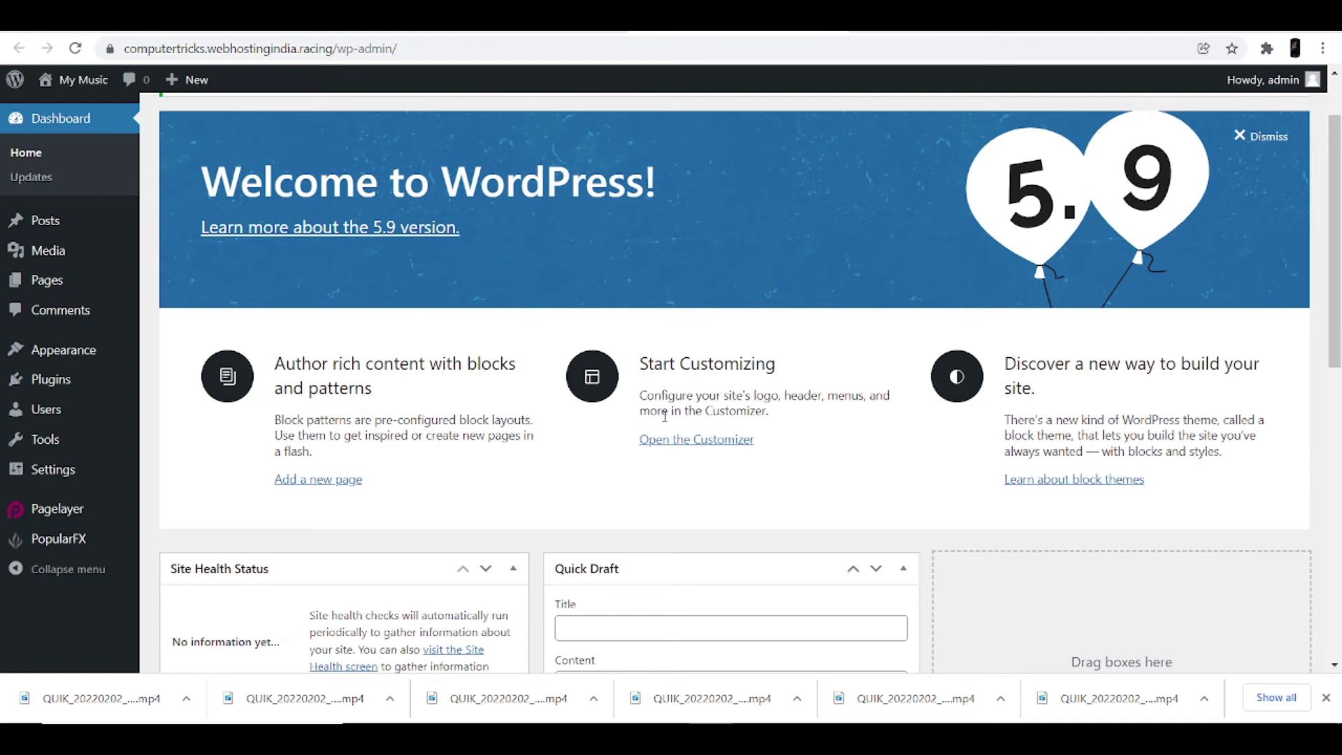
scroll(662, 416, up, 1)
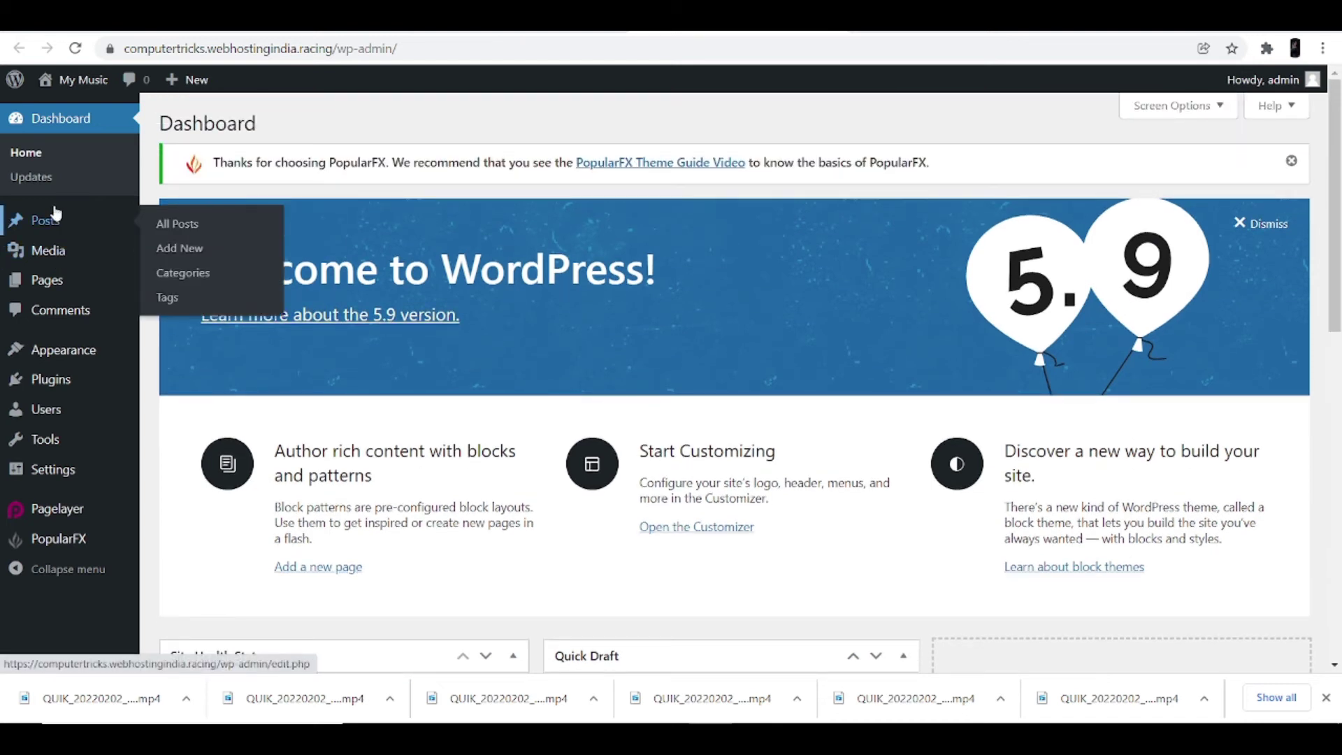
- Look over the Posts, Media, Pages, Appearance, Plugins and Tools admin menus
mouse_move(75, 221)
mouse_move(73, 253)
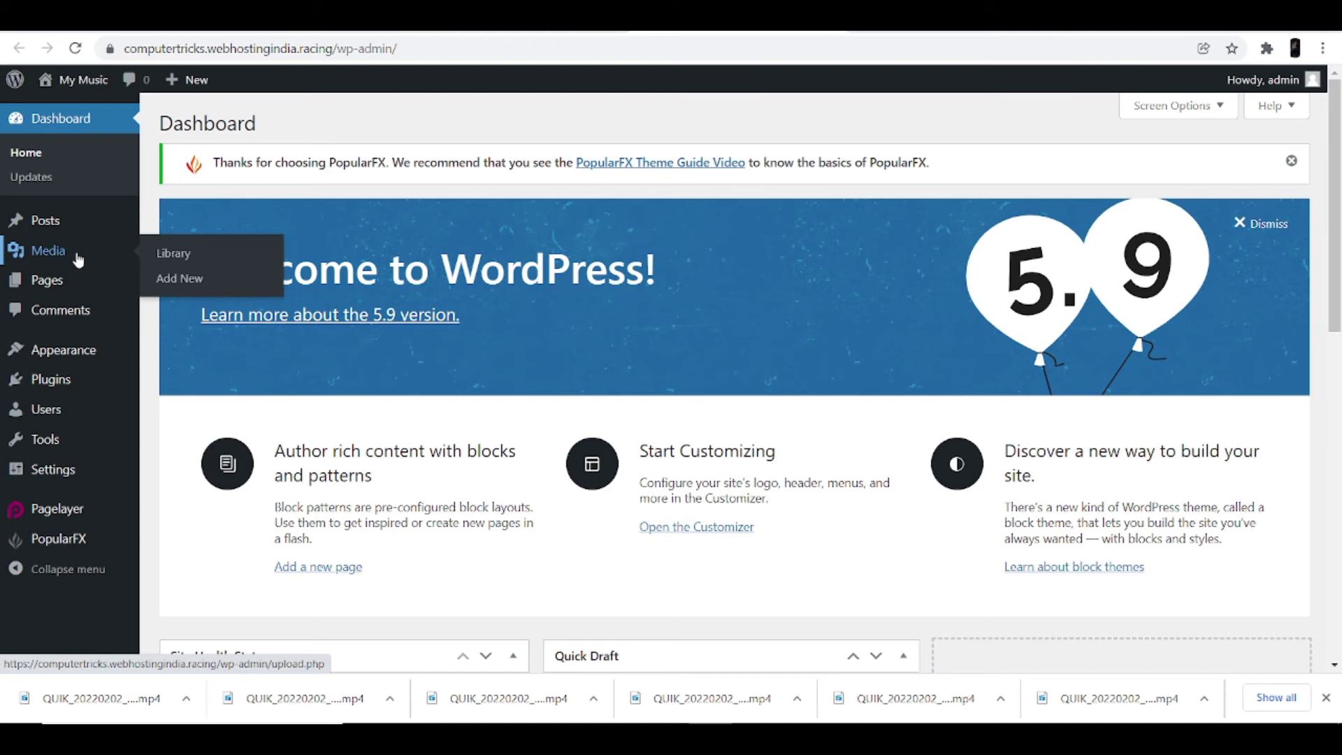
mouse_move(77, 293)
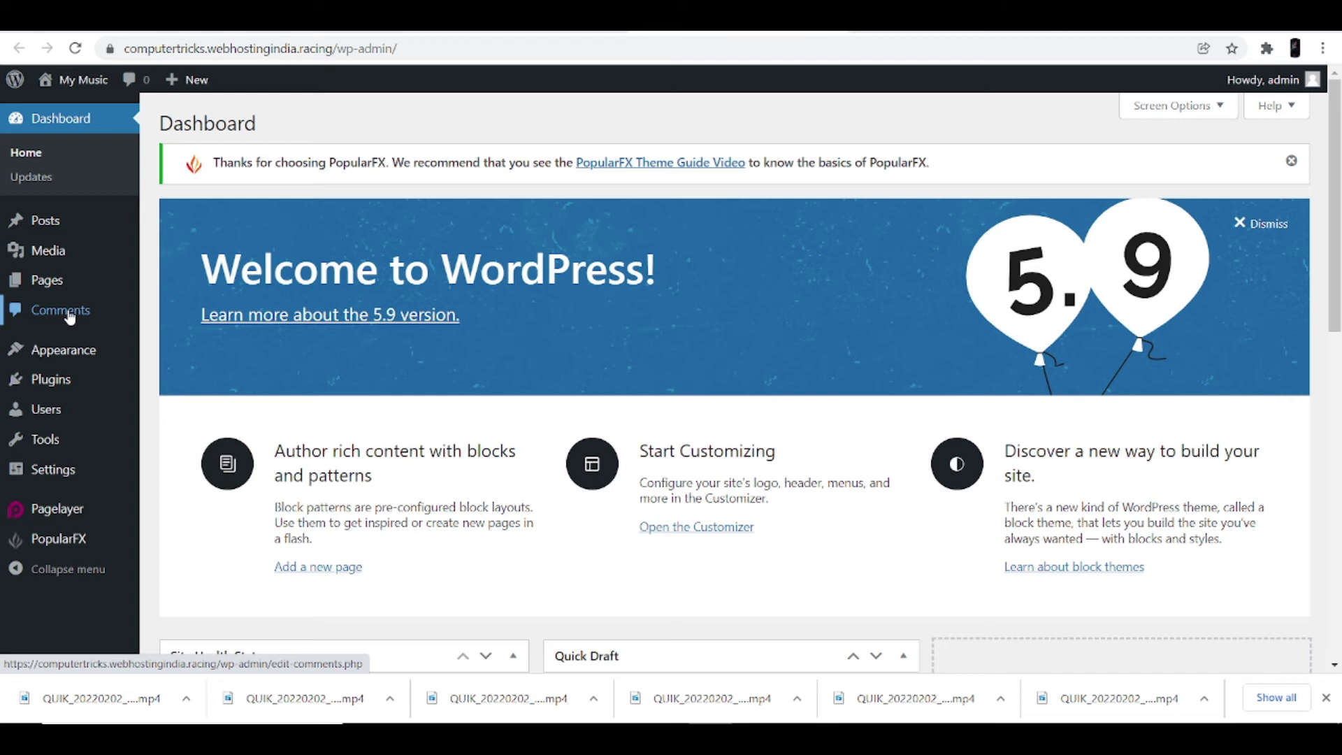
mouse_move(86, 360)
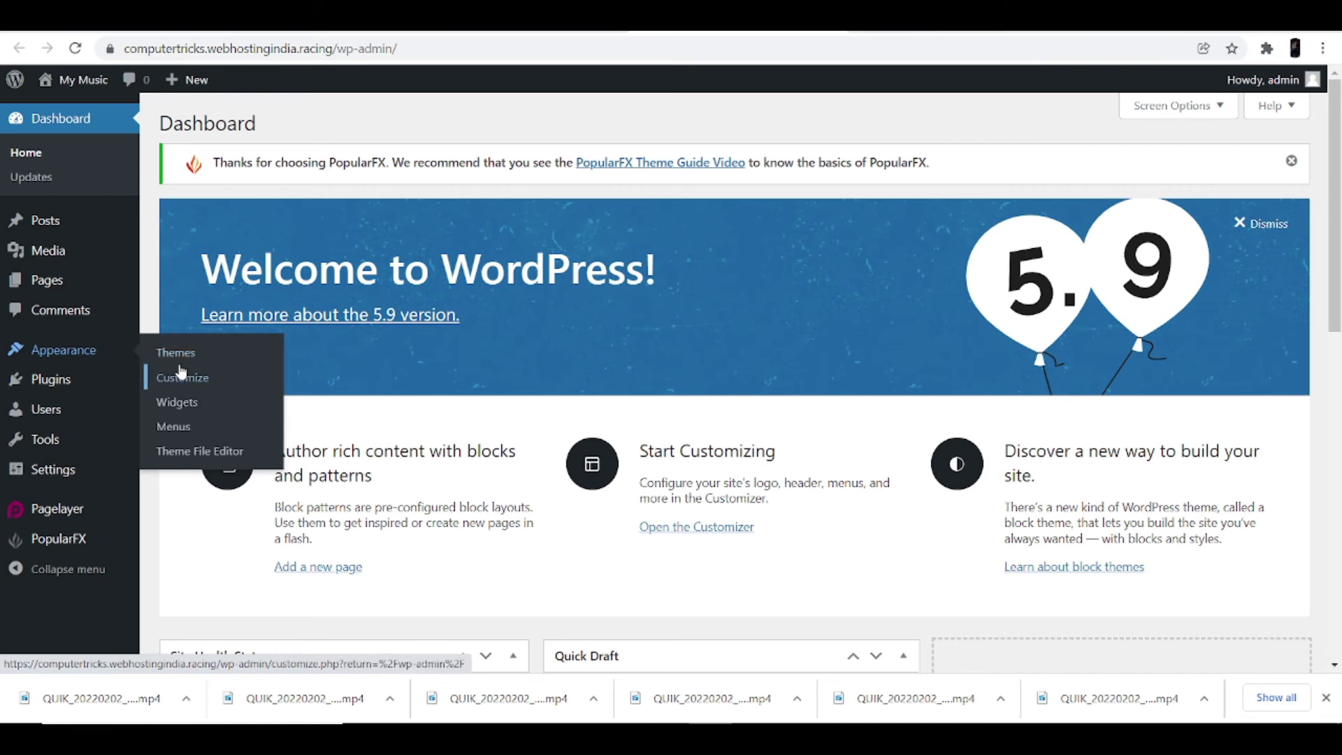
scroll(181, 374, down, 1)
mouse_move(98, 383)
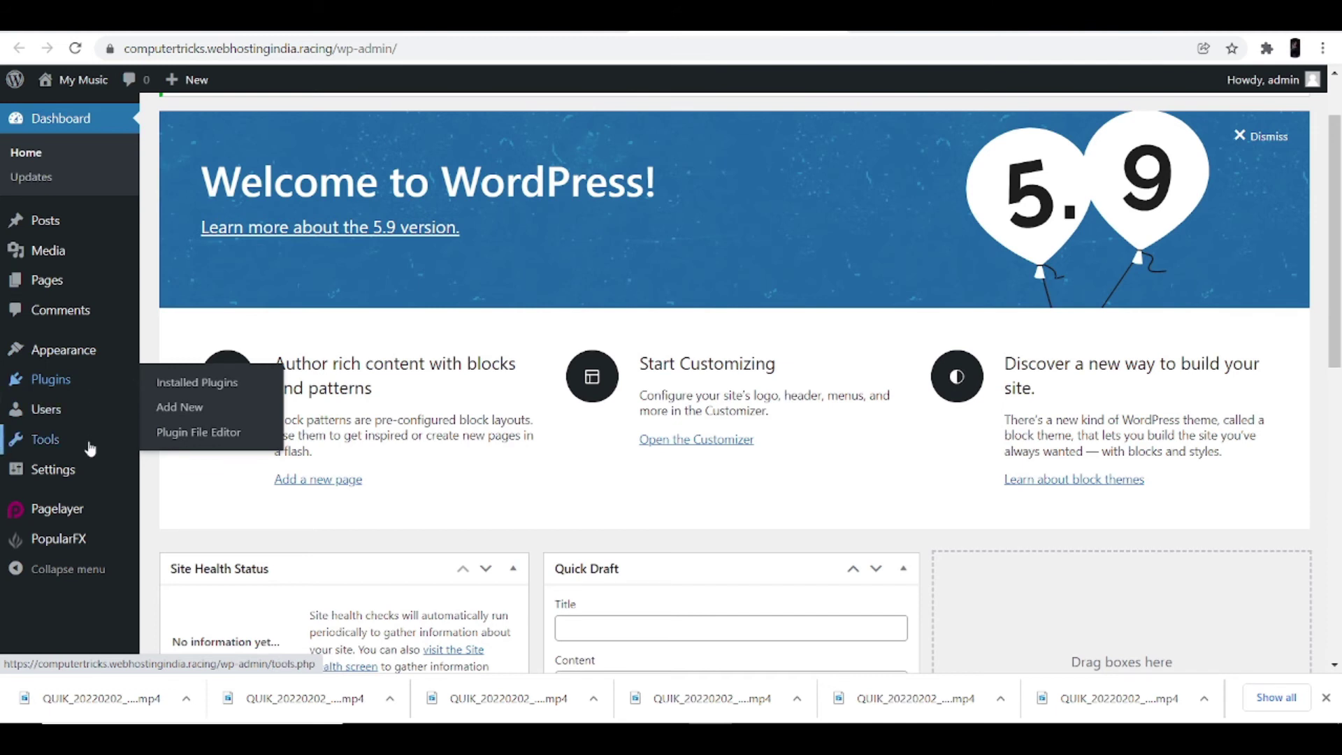
mouse_move(90, 443)
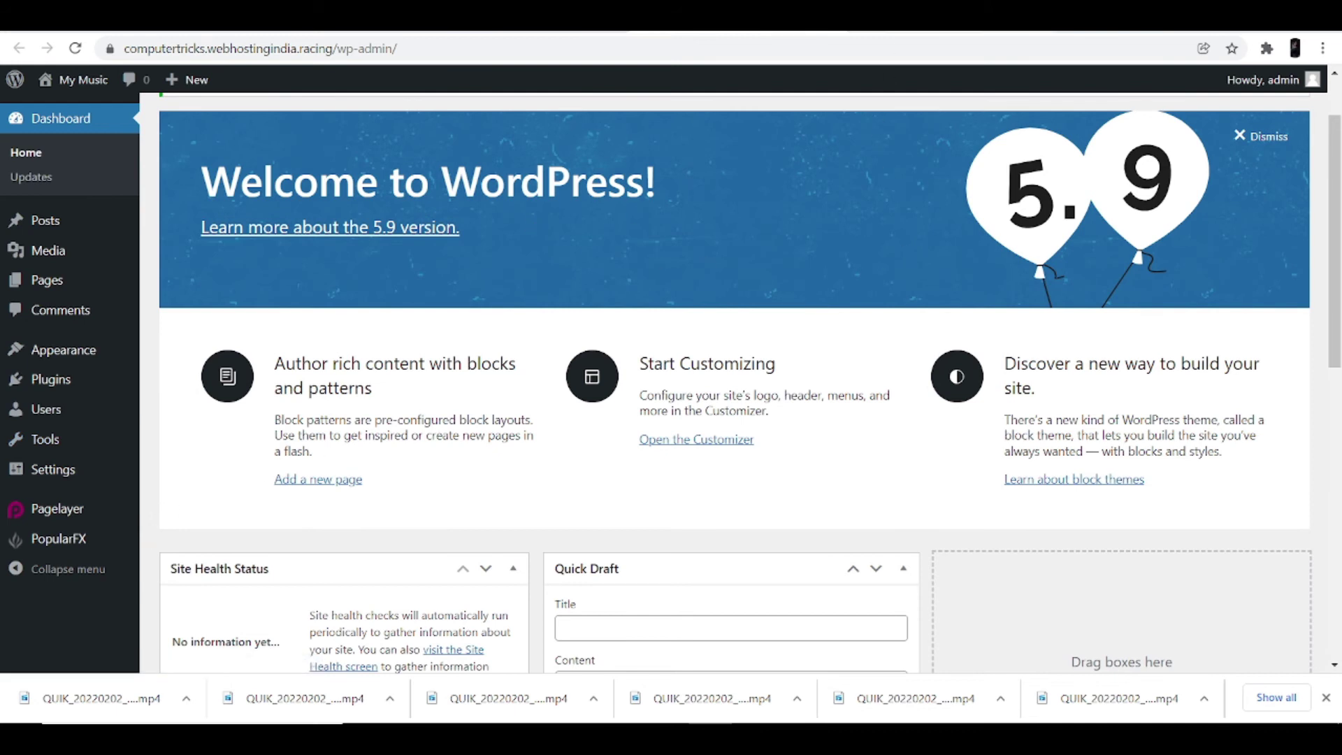
scroll(612, 308, up, 2)
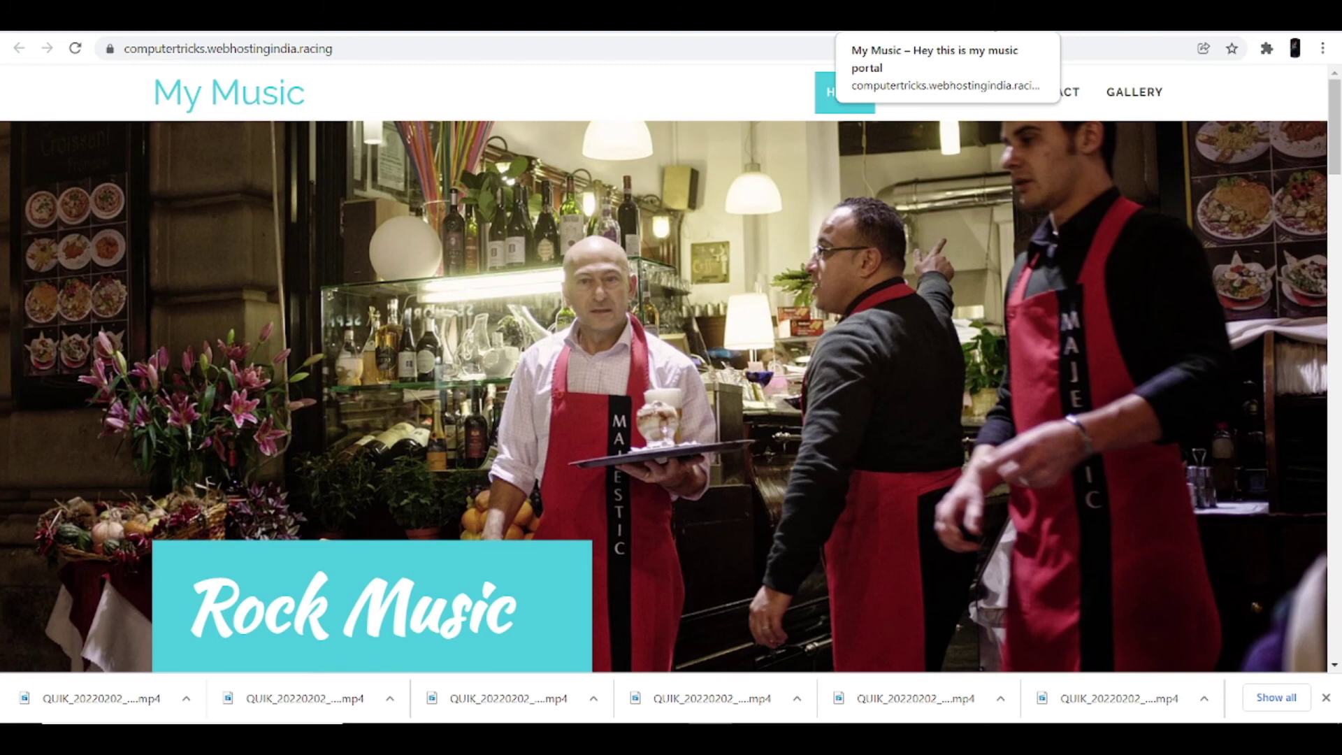
- Scroll through the homepage's Rock Music, Latest Album Releases and Our Events sections
scroll(719, 278, down, 20)
scroll(720, 284, up, 20)
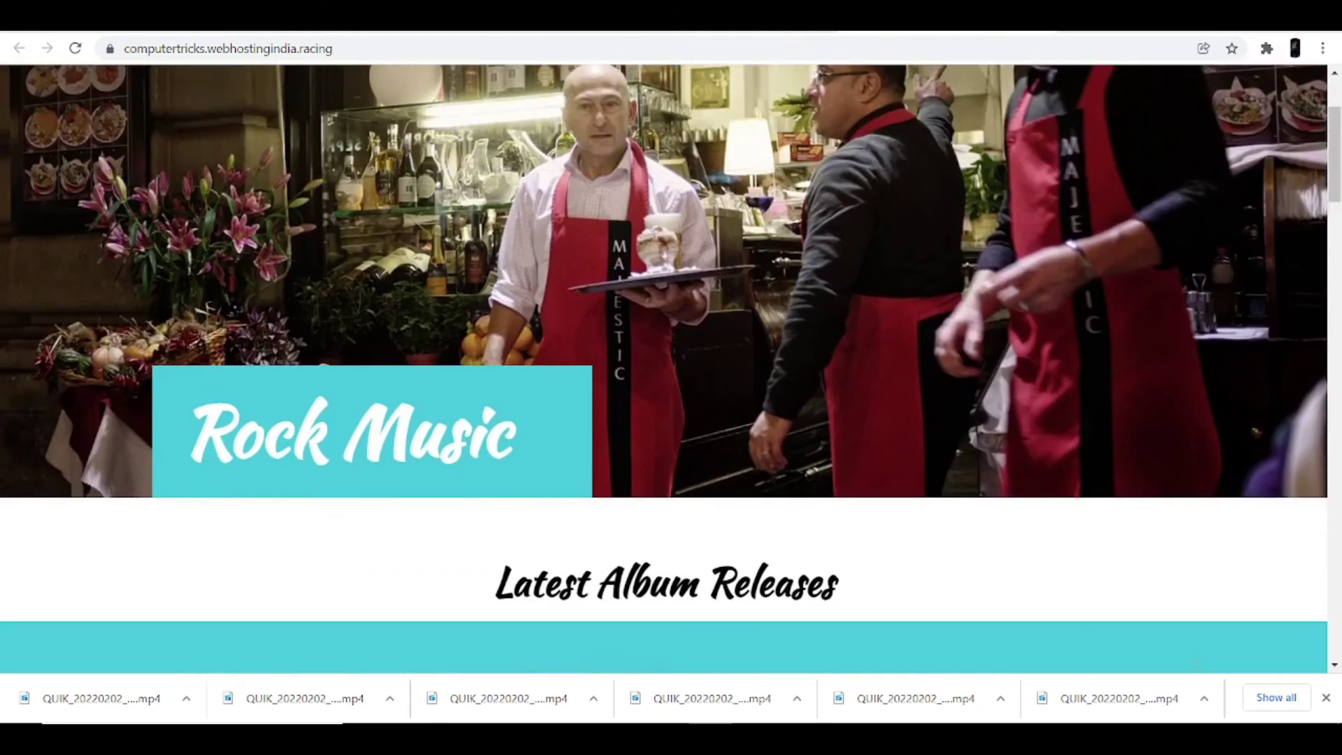
scroll(697, 285, up, 3)
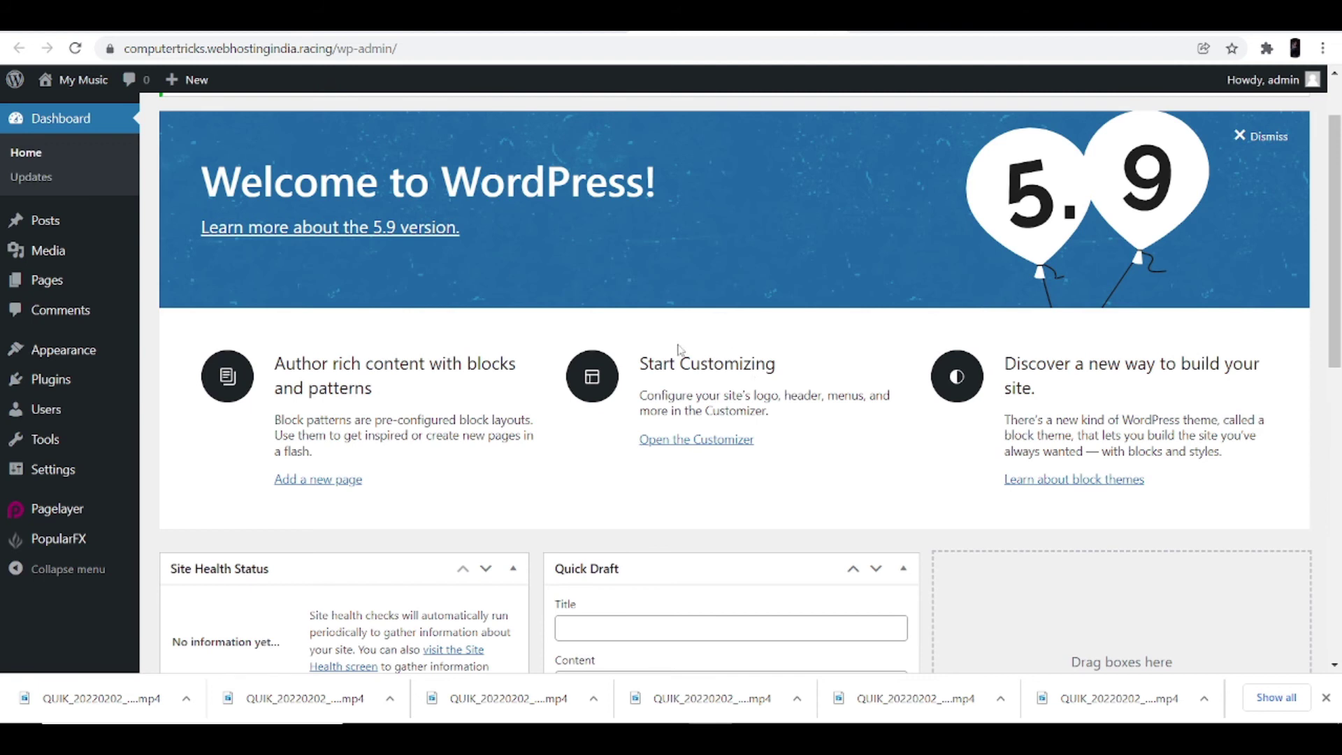
- Launch the Customizer from the Dashboard welcome panel
click(723, 442)
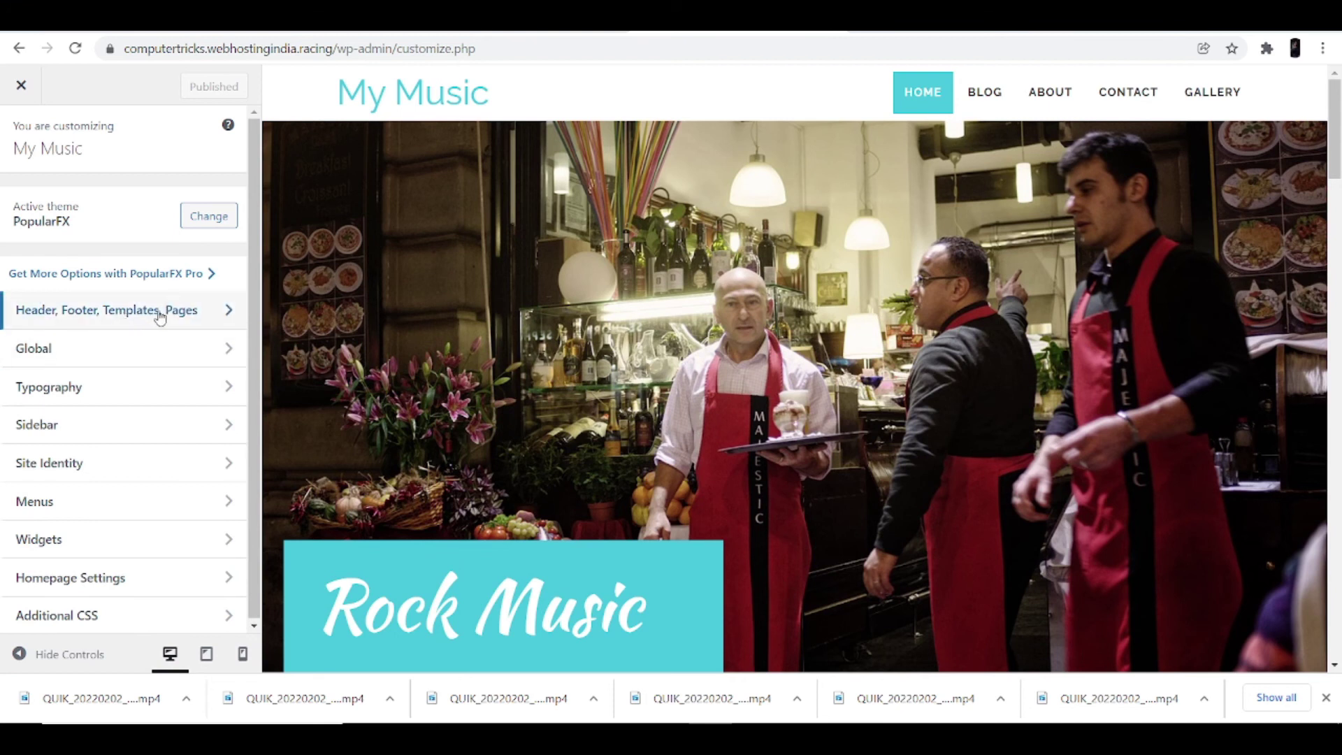
- Preview the Header template in Pagelayer, then return to the Header, Footer, Templates, Pages list
click(183, 325)
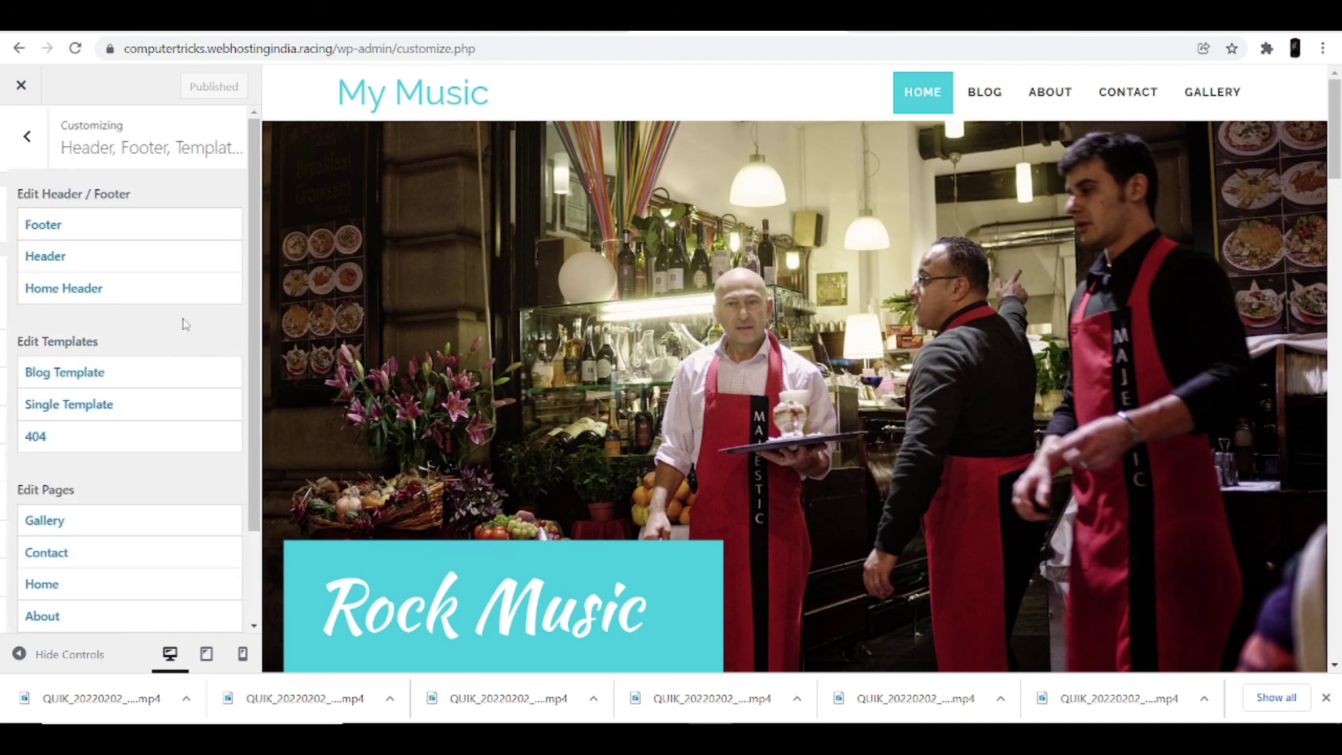
click(122, 260)
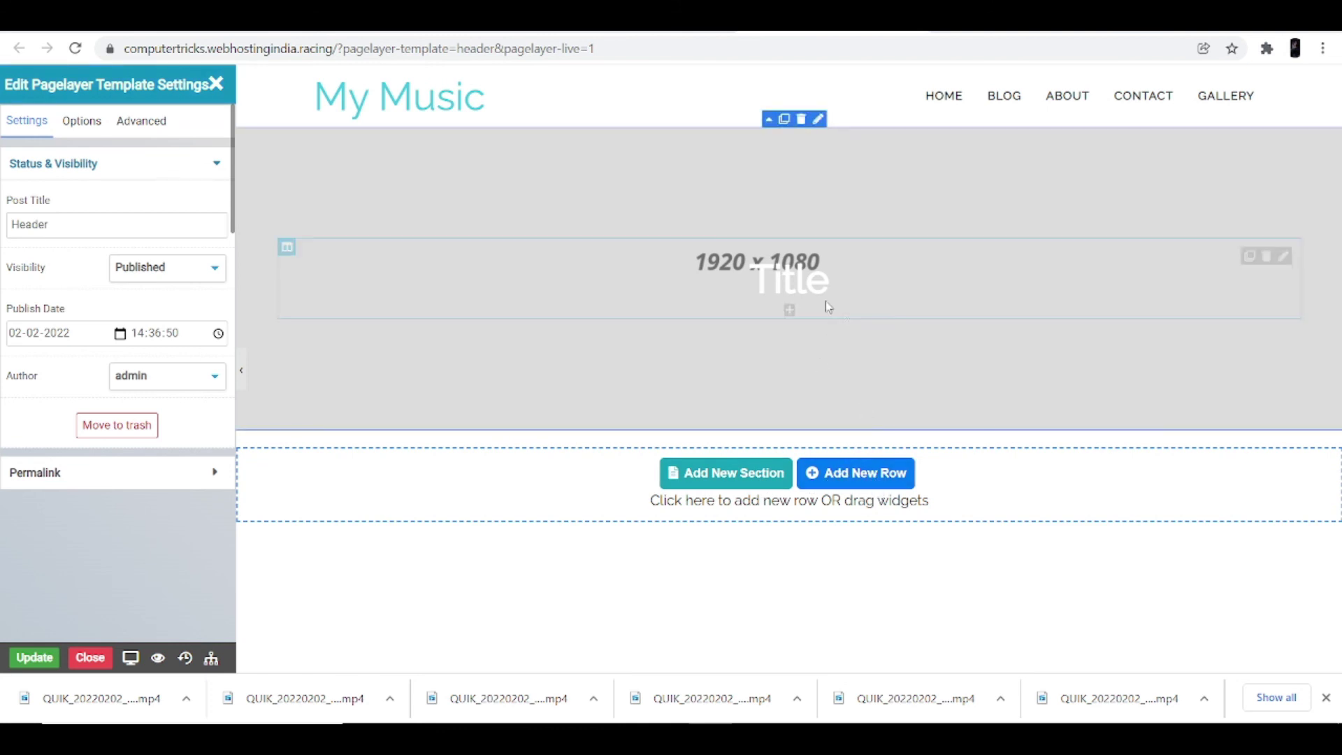
click(658, 32)
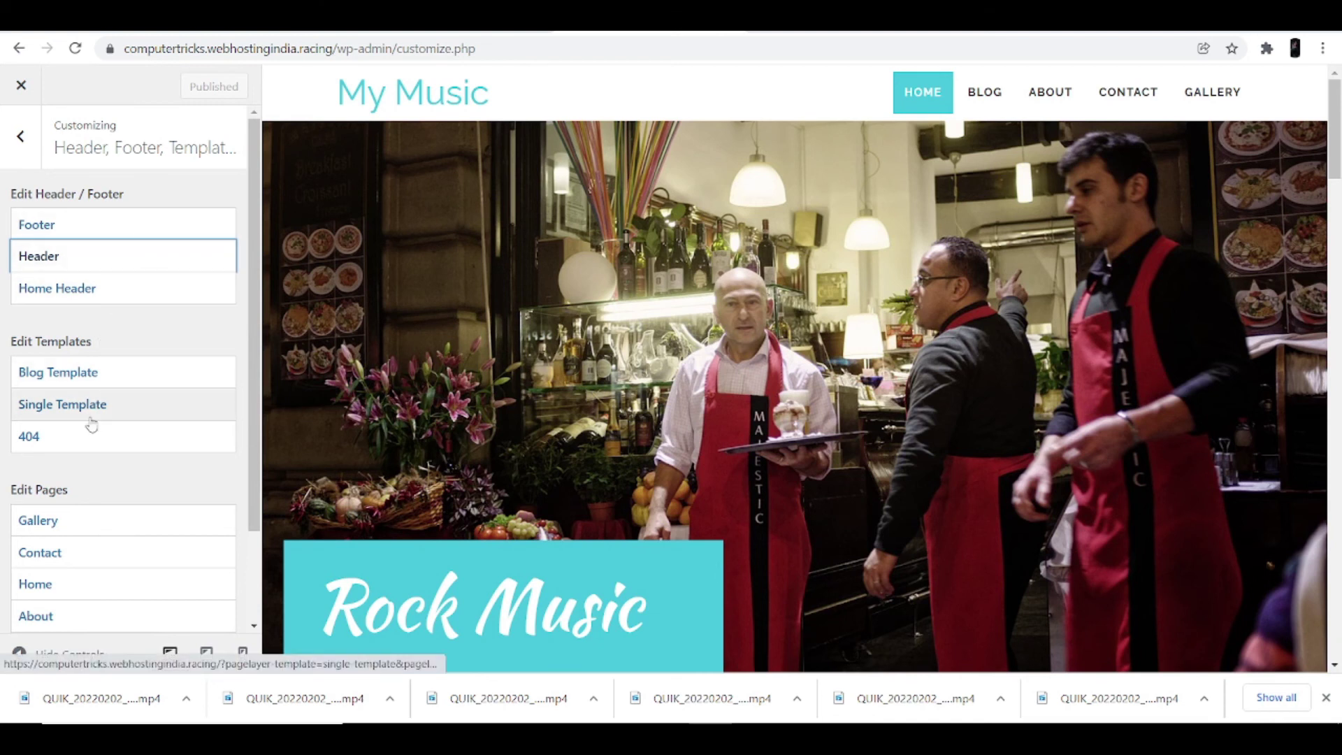
- Open the Blog Template in Pagelayer and review its post grid, pagination and footer
click(102, 380)
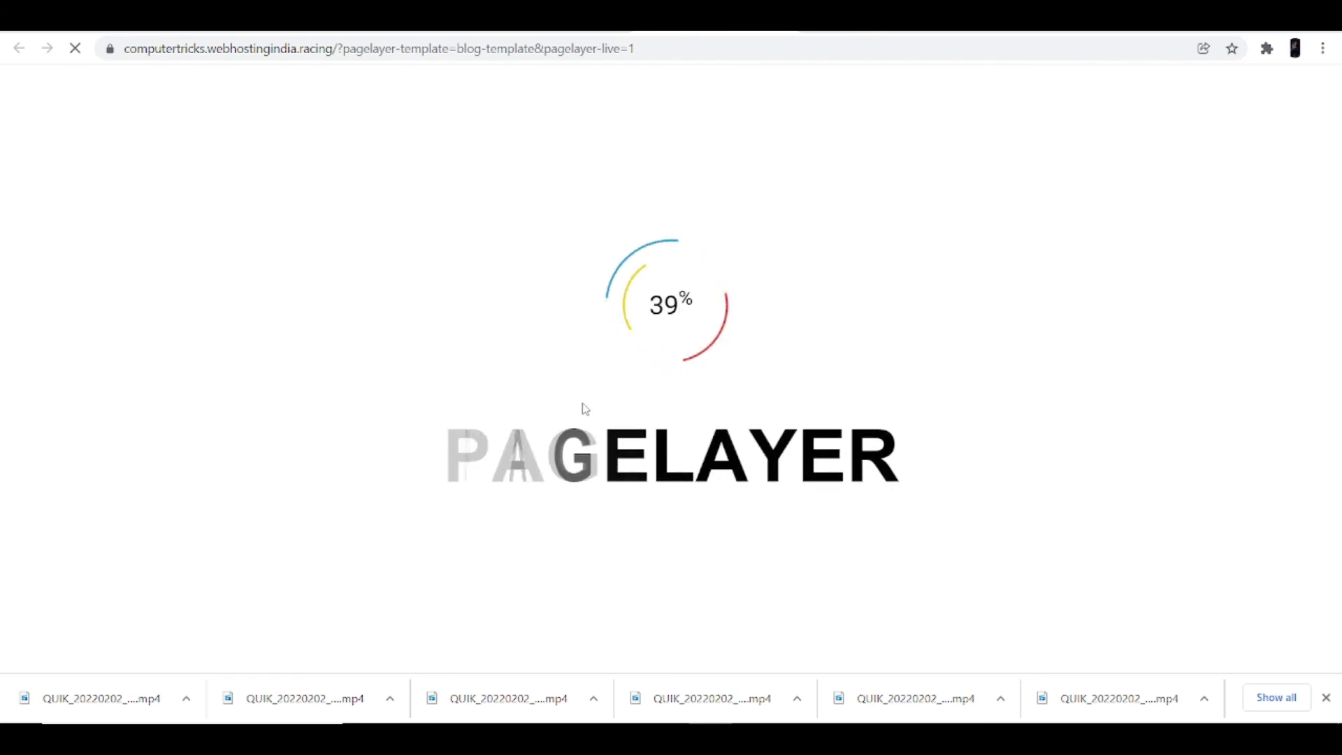
scroll(811, 470, down, 10)
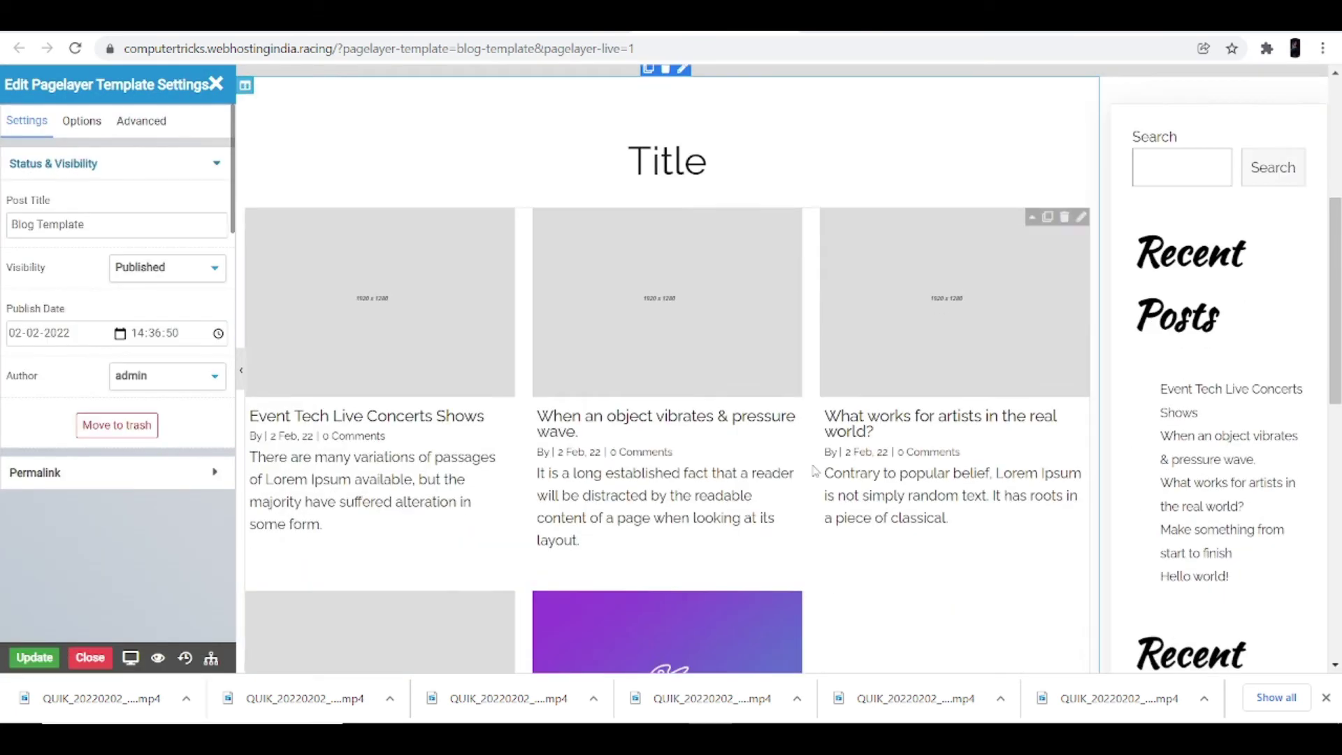
scroll(812, 463, up, 6)
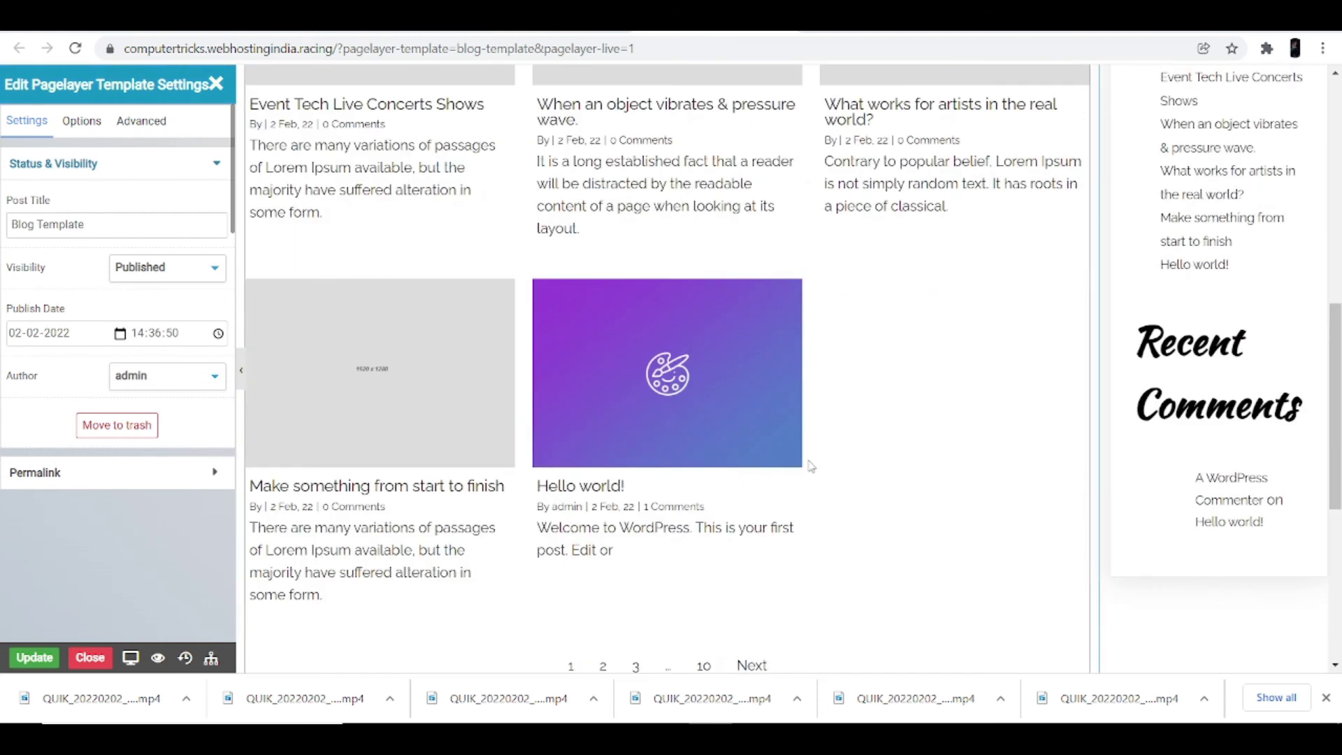
scroll(804, 459, down, 6)
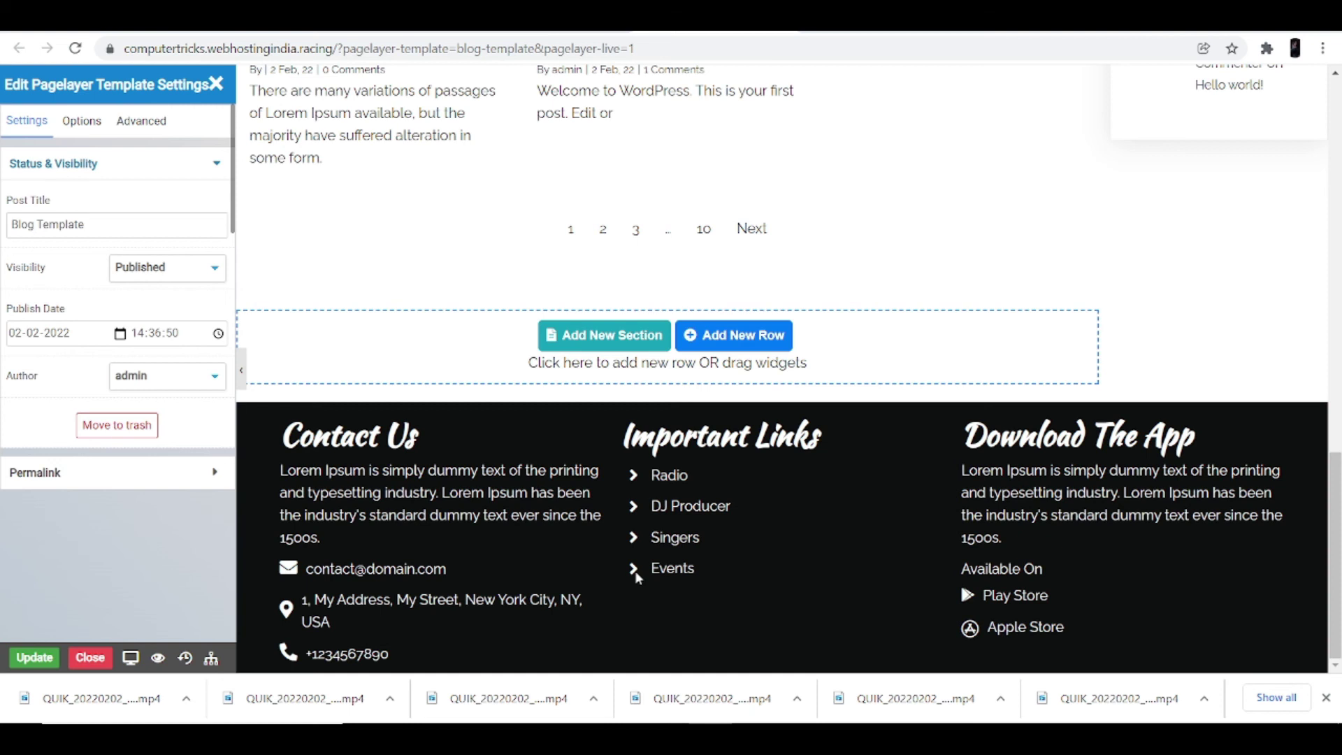
scroll(639, 579, up, 5)
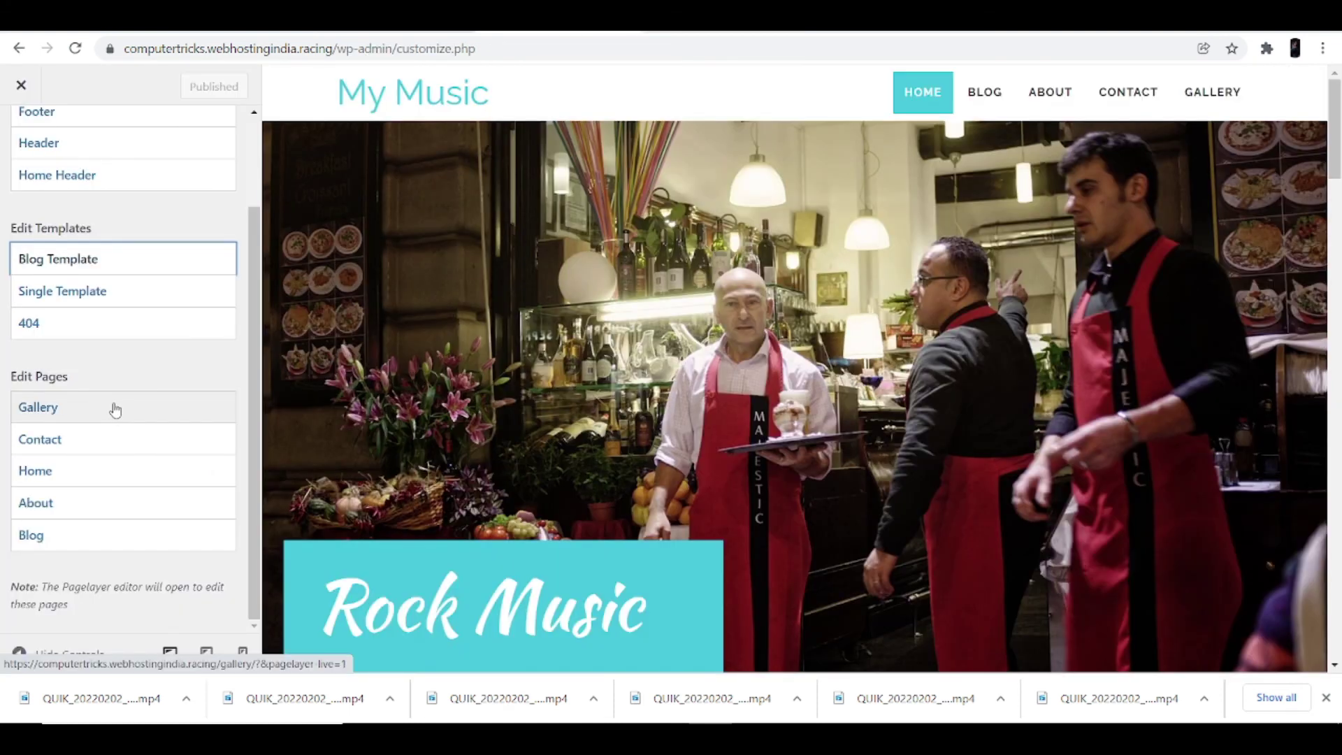
- Open the Home page from Edit Pages in Pagelayer and scroll down to Our Gallery
click(115, 410)
click(98, 476)
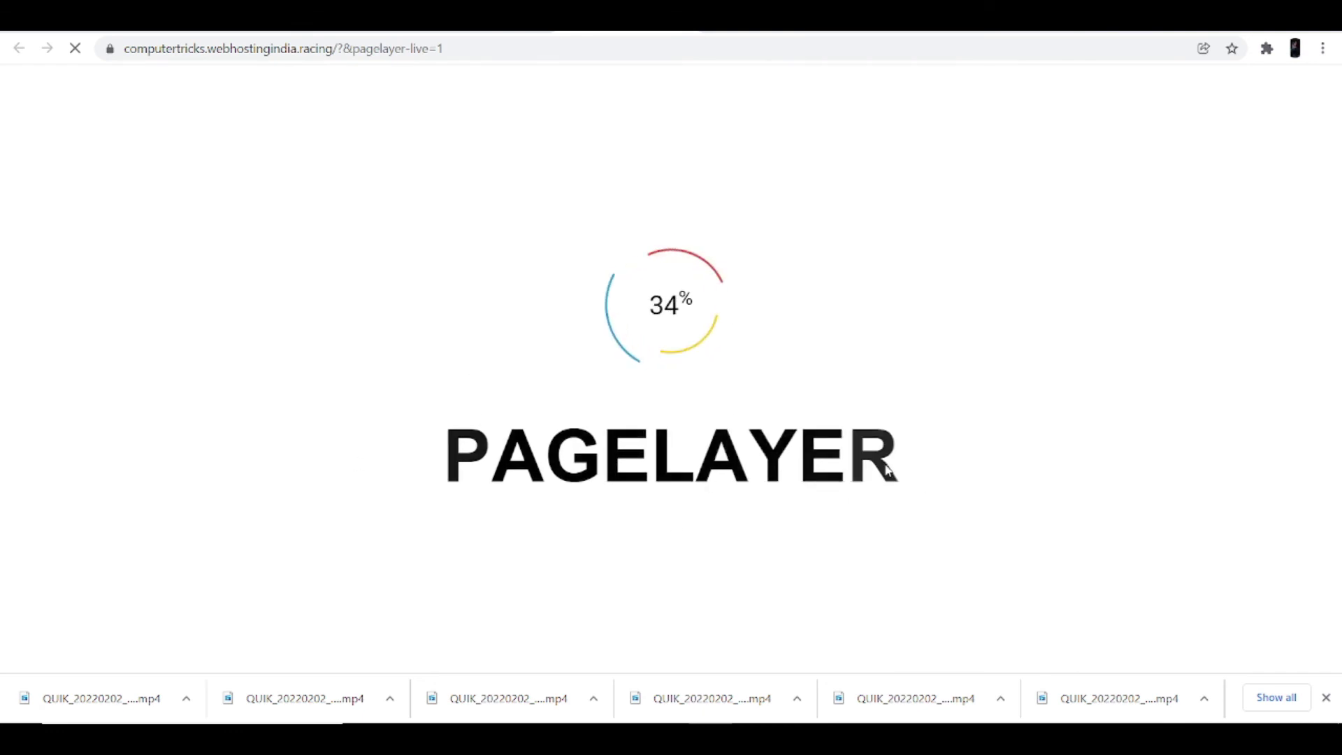
scroll(734, 364, down, 10)
scroll(732, 359, down, 15)
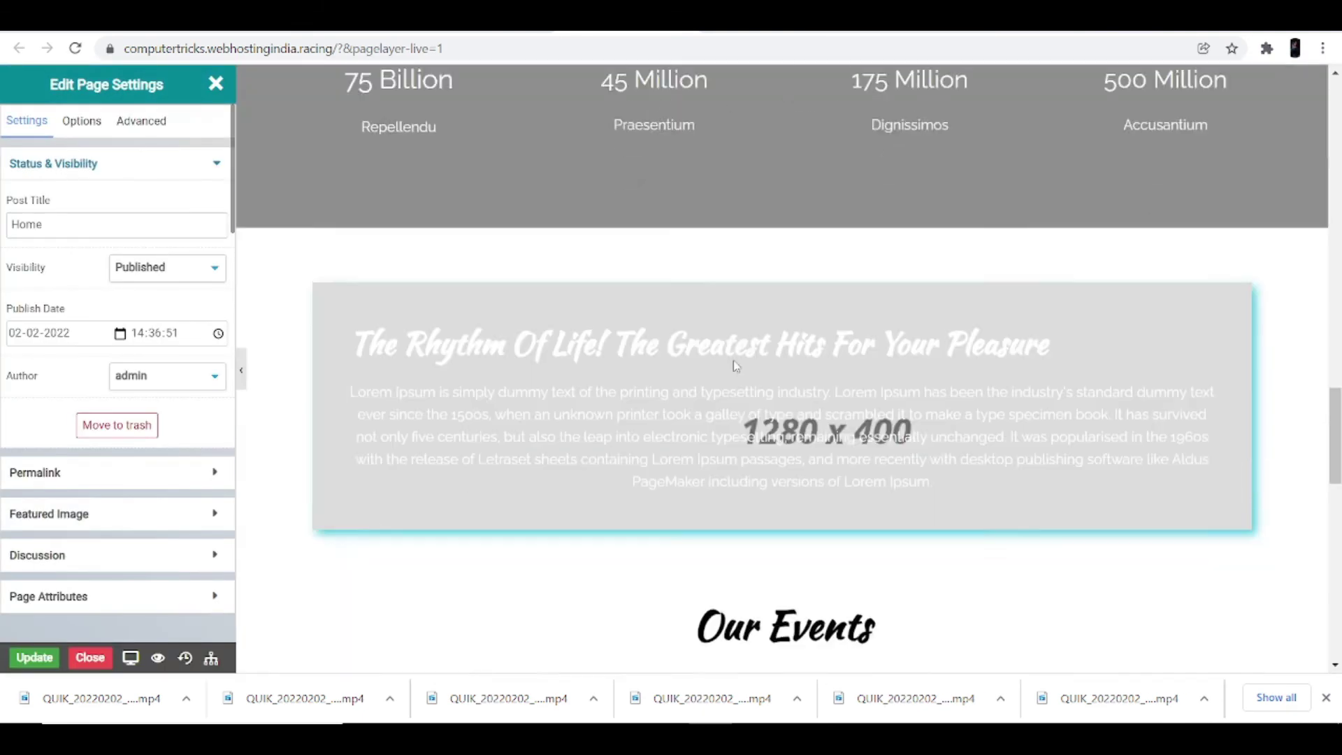
scroll(736, 367, down, 3)
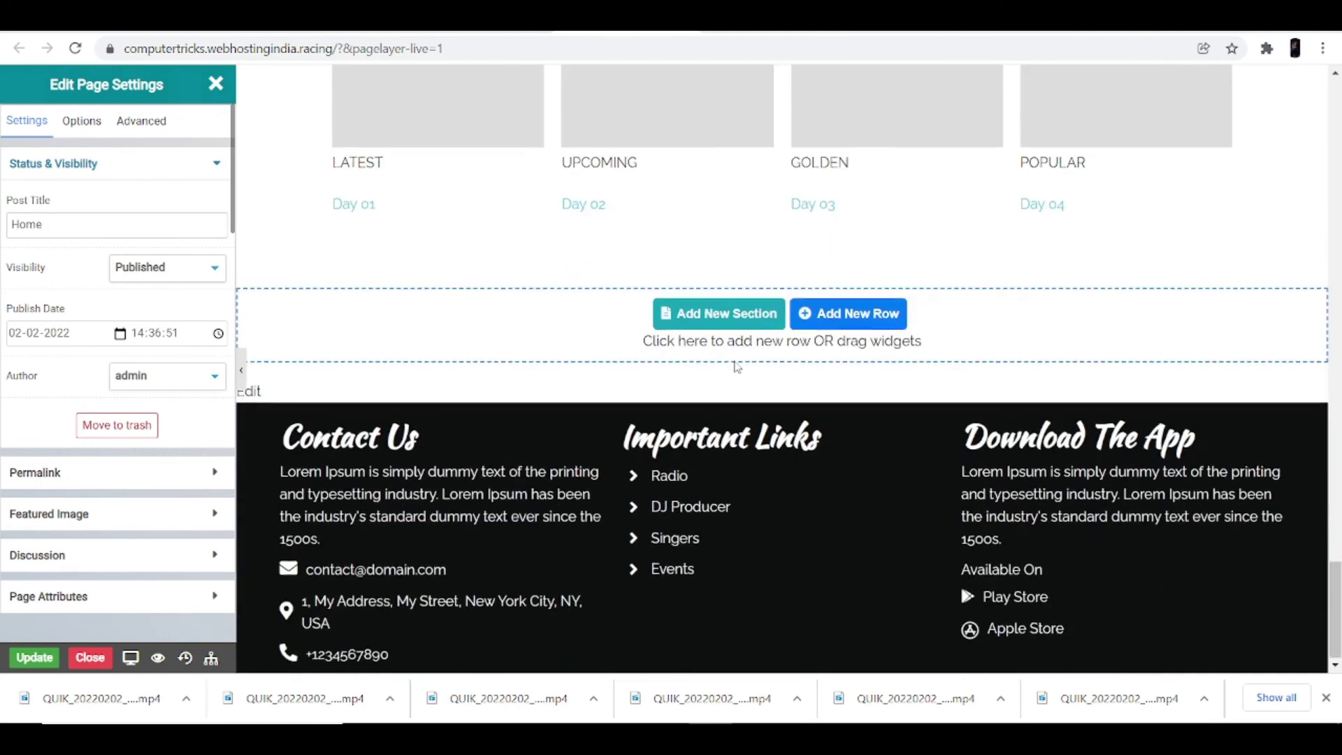
scroll(659, 485, up, 7)
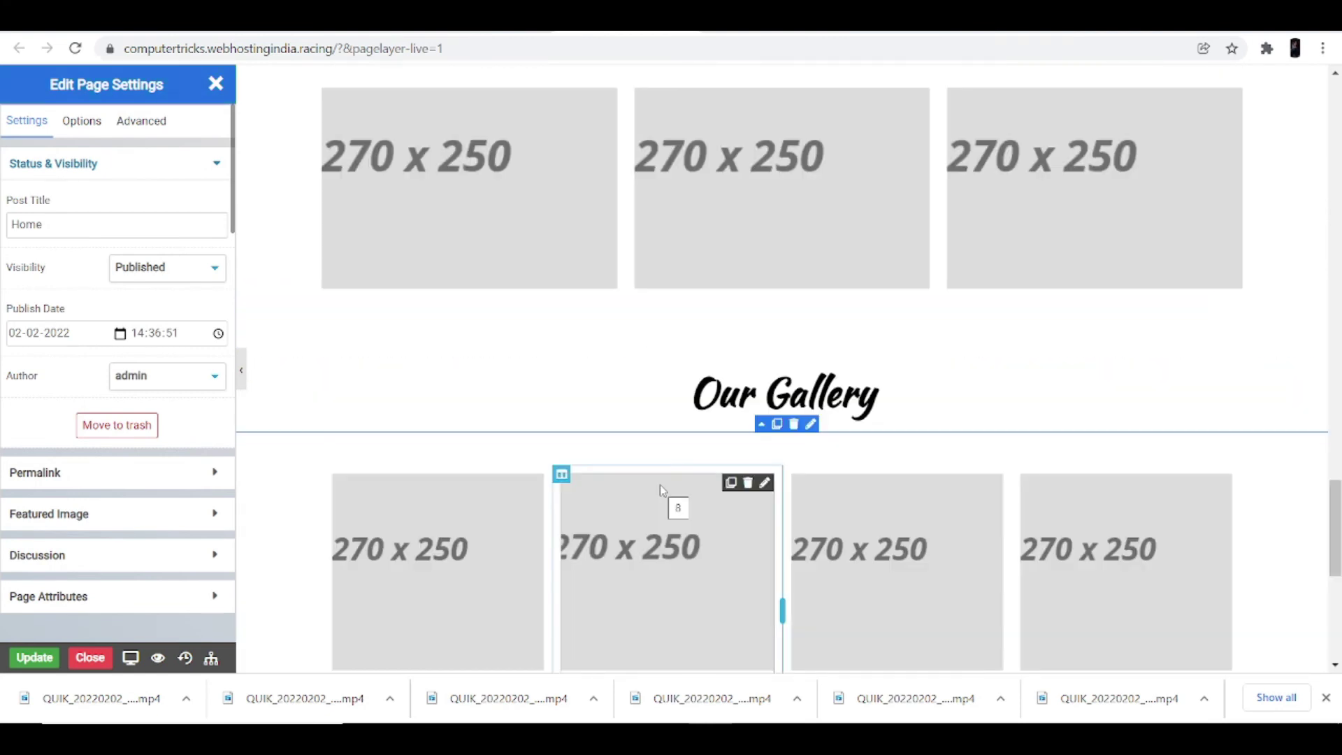